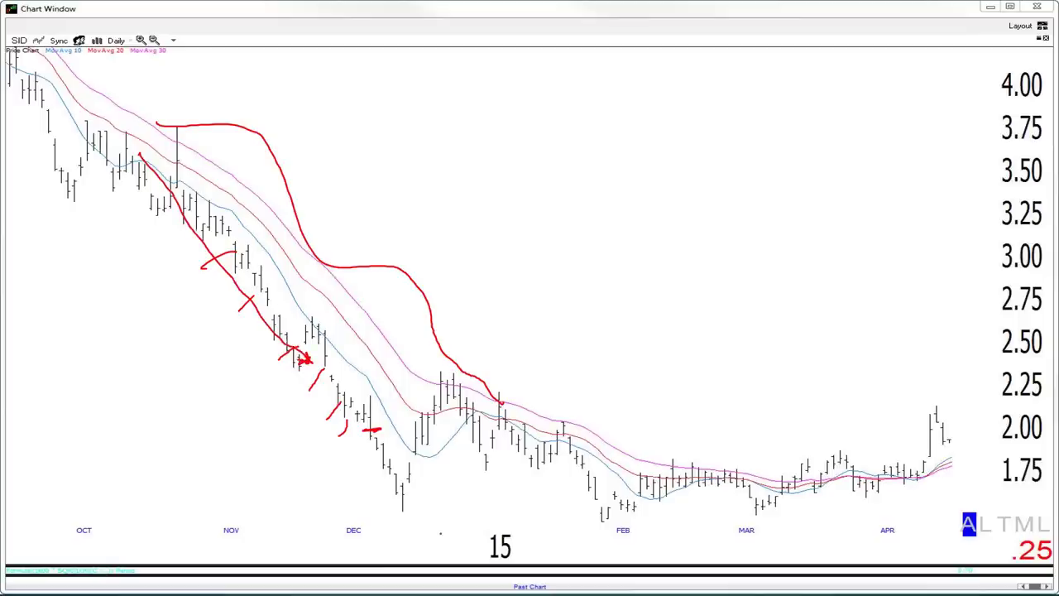
# Underline the December low on the SID chart and draw a downward arrow along the slide leading into it
pyautogui.moveTo(397, 512); pyautogui.dragTo(417, 510)
pyautogui.moveTo(337, 383); pyautogui.dragTo(389, 503)
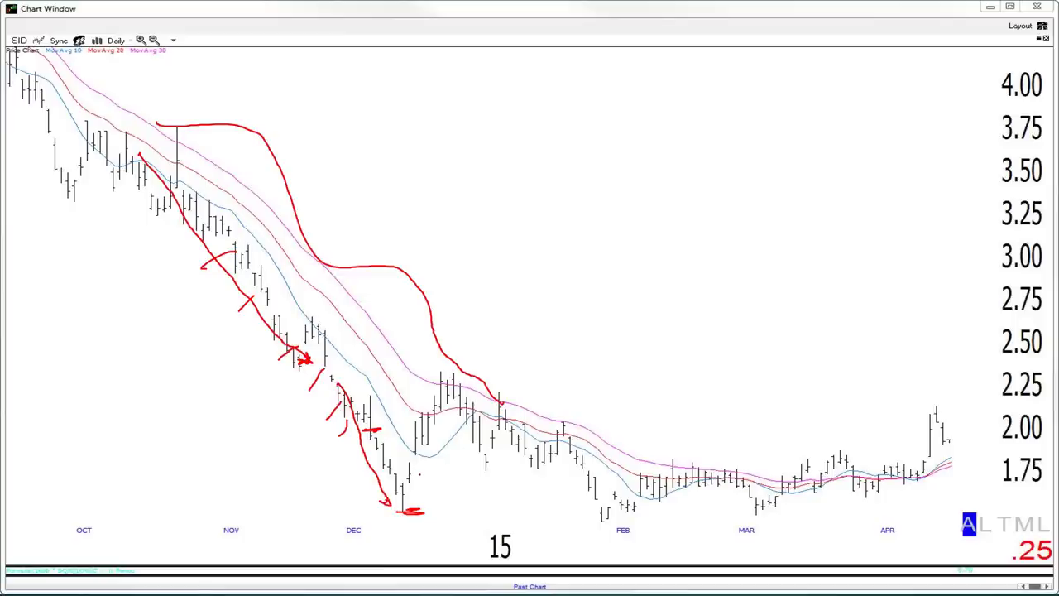
# Clear the drawings, underline the successive lows from December to late March, trace the rounded base into the April pullback and circle the moving-average crossover
pyautogui.press('e')
pyautogui.moveTo(383, 511)
pyautogui.mouseDown()
pyautogui.moveTo(422, 511)
pyautogui.moveTo(391, 512)
pyautogui.mouseUp()
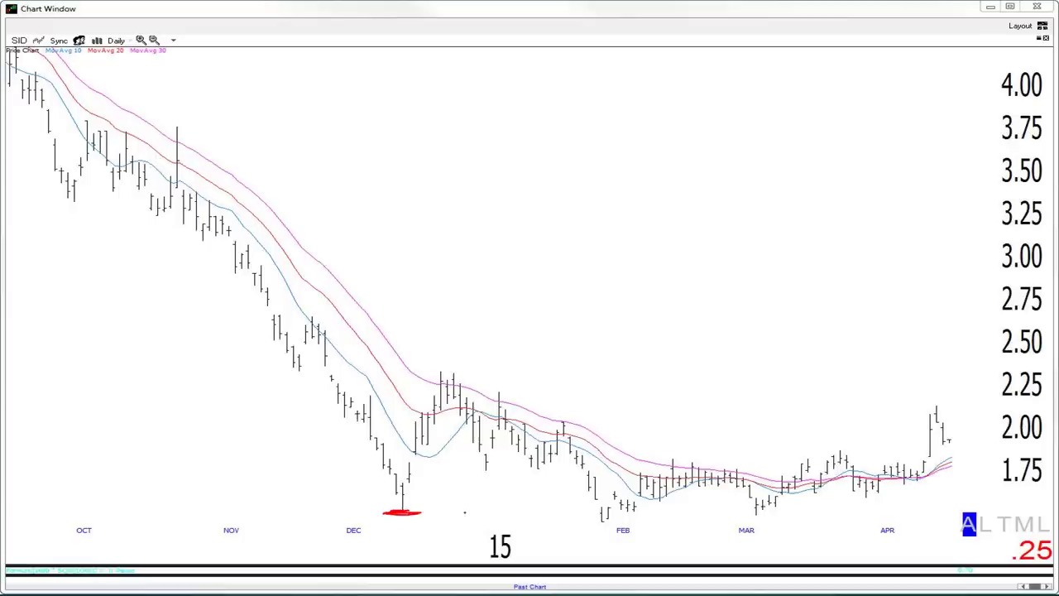
pyautogui.moveTo(580, 527); pyautogui.dragTo(627, 531)
pyautogui.moveTo(762, 521); pyautogui.dragTo(733, 529)
pyautogui.moveTo(865, 505)
pyautogui.mouseDown()
pyautogui.moveTo(883, 499)
pyautogui.moveTo(860, 506)
pyautogui.mouseUp()
pyautogui.moveTo(461, 436)
pyautogui.mouseDown()
pyautogui.moveTo(579, 511)
pyautogui.moveTo(720, 516)
pyautogui.moveTo(907, 492)
pyautogui.moveTo(928, 468)
pyautogui.moveTo(934, 423)
pyautogui.moveTo(944, 445)
pyautogui.mouseUp()
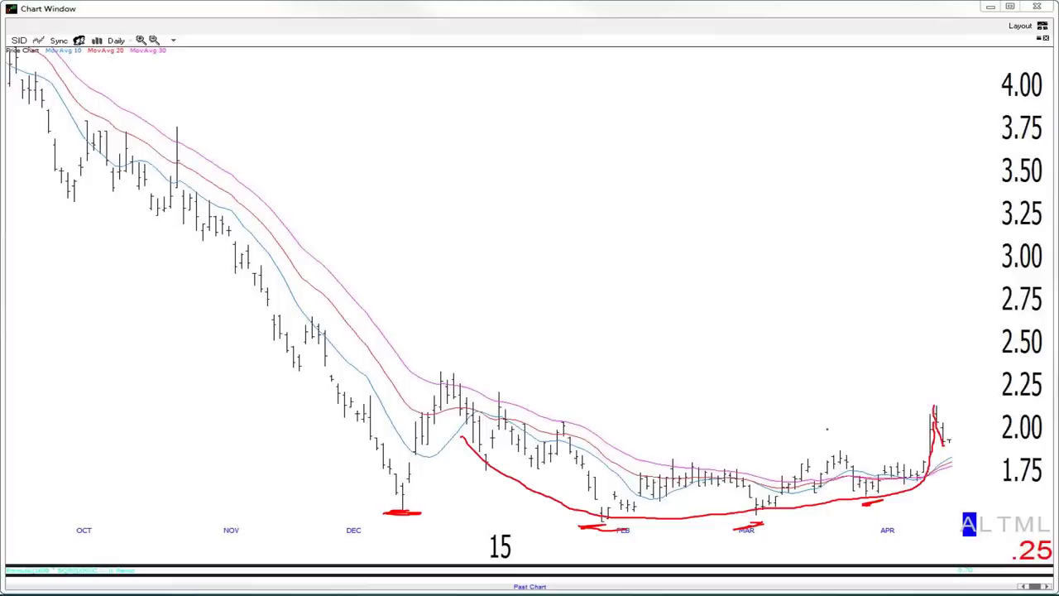
pyautogui.moveTo(953, 451)
pyautogui.mouseDown()
pyautogui.moveTo(928, 455)
pyautogui.moveTo(956, 488)
pyautogui.moveTo(958, 455)
pyautogui.moveTo(933, 457)
pyautogui.mouseUp()
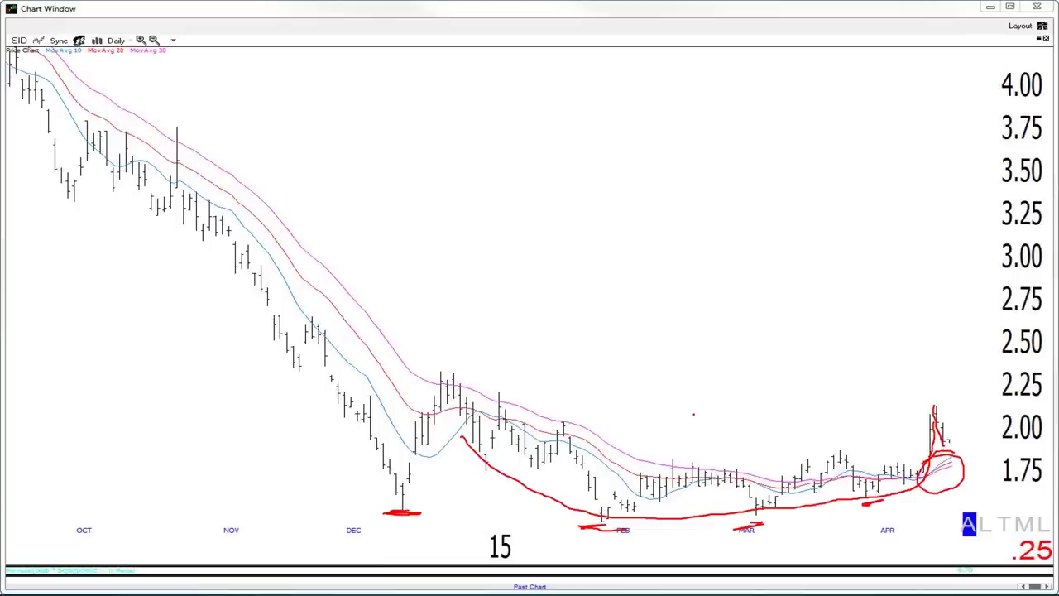
# Clear the drawings, underline the lows near the start of February and March, and draw a line up the April rally from the circled breakout
pyautogui.press('e')
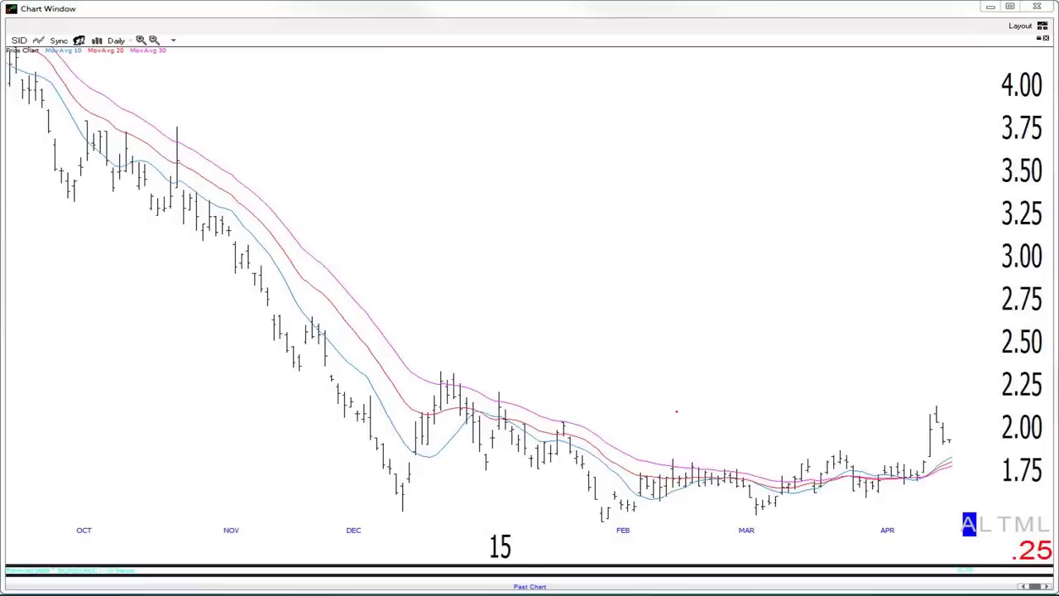
pyautogui.moveTo(583, 519); pyautogui.dragTo(618, 518)
pyautogui.moveTo(748, 514)
pyautogui.mouseDown()
pyautogui.moveTo(790, 514)
pyautogui.moveTo(750, 517)
pyautogui.mouseUp()
pyautogui.moveTo(599, 519); pyautogui.dragTo(620, 518)
pyautogui.moveTo(922, 467)
pyautogui.mouseDown()
pyautogui.moveTo(906, 483)
pyautogui.moveTo(928, 465)
pyautogui.moveTo(935, 409)
pyautogui.mouseUp()
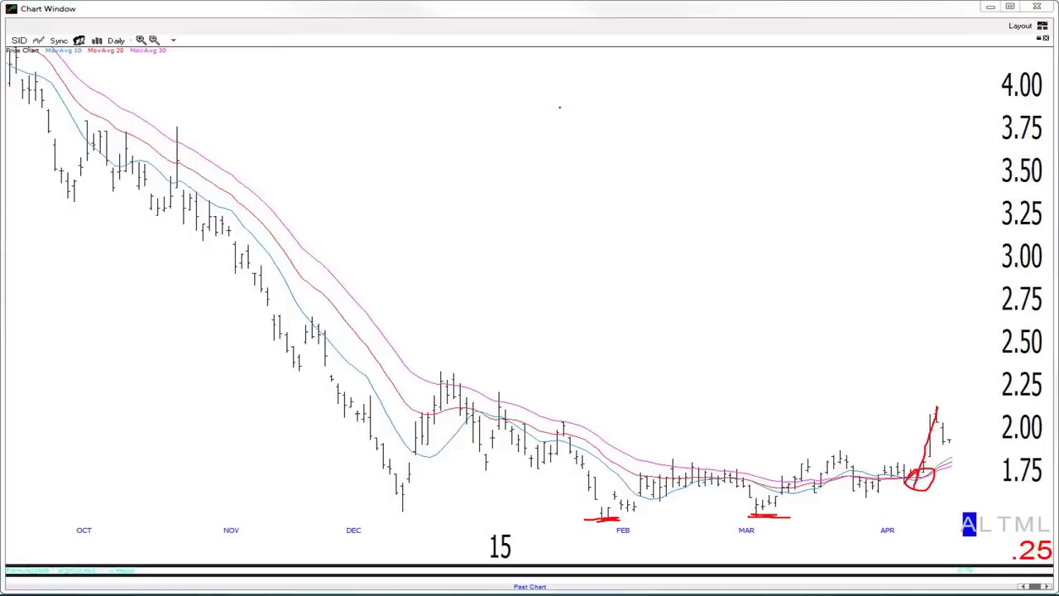
# Handwrite the presenter's channel address in the empty area above the SID price bars
pyautogui.moveTo(559, 107)
pyautogui.mouseDown()
pyautogui.moveTo(588, 129)
pyautogui.moveTo(632, 88)
pyautogui.moveTo(649, 118)
pyautogui.moveTo(700, 115)
pyautogui.mouseUp()
pyautogui.moveTo(728, 106); pyautogui.dragTo(762, 114)
pyautogui.moveTo(772, 91)
pyautogui.mouseDown()
pyautogui.moveTo(769, 107)
pyautogui.moveTo(792, 97)
pyautogui.mouseUp()
pyautogui.moveTo(794, 103); pyautogui.dragTo(819, 96)
pyautogui.moveTo(815, 98); pyautogui.dragTo(804, 133)
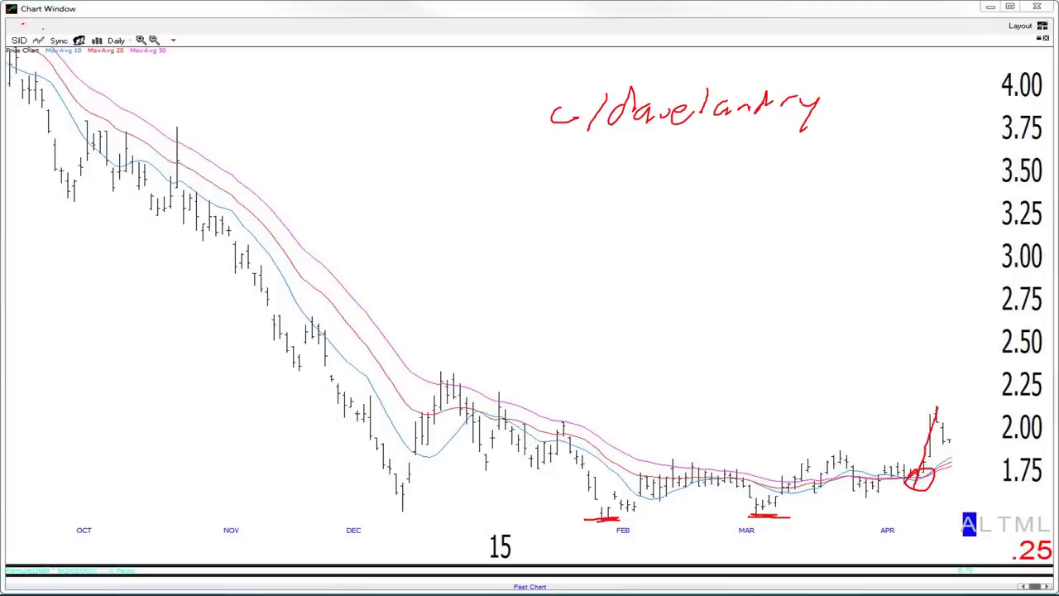
# Circle the SID ticker symbol repeatedly and draw three parallel upward arrows in the blank area above the price bars
pyautogui.moveTo(43, 25)
pyautogui.mouseDown()
pyautogui.moveTo(54, 45)
pyautogui.moveTo(29, 15)
pyautogui.mouseUp()
pyautogui.moveTo(340, 211)
pyautogui.mouseDown()
pyautogui.moveTo(426, 117)
pyautogui.moveTo(431, 130)
pyautogui.mouseUp()
pyautogui.moveTo(311, 185)
pyautogui.mouseDown()
pyautogui.moveTo(382, 111)
pyautogui.moveTo(385, 121)
pyautogui.mouseUp()
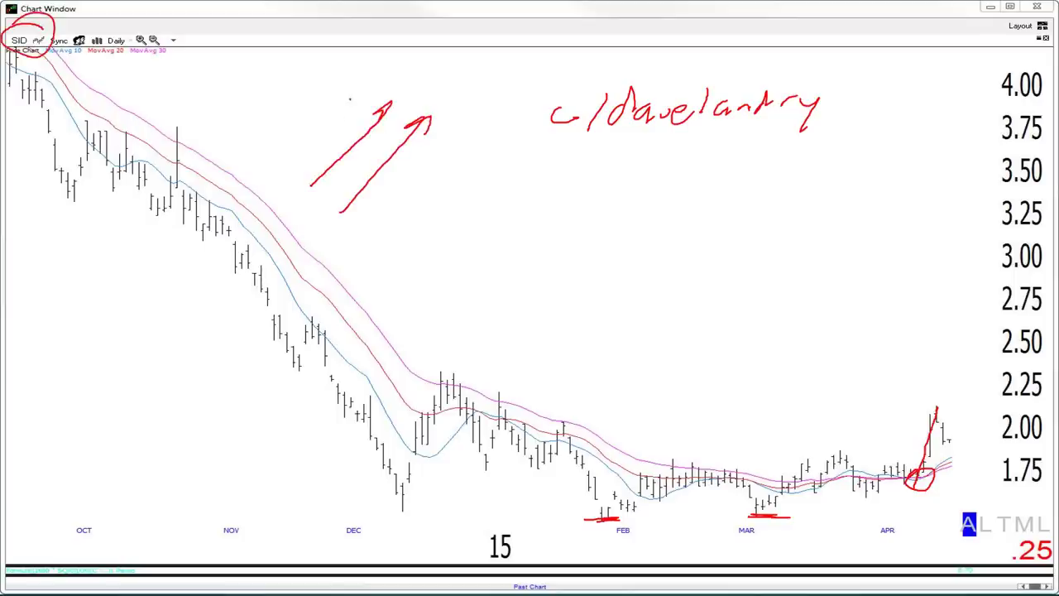
pyautogui.moveTo(407, 221)
pyautogui.mouseDown()
pyautogui.moveTo(494, 134)
pyautogui.moveTo(491, 151)
pyautogui.mouseUp()
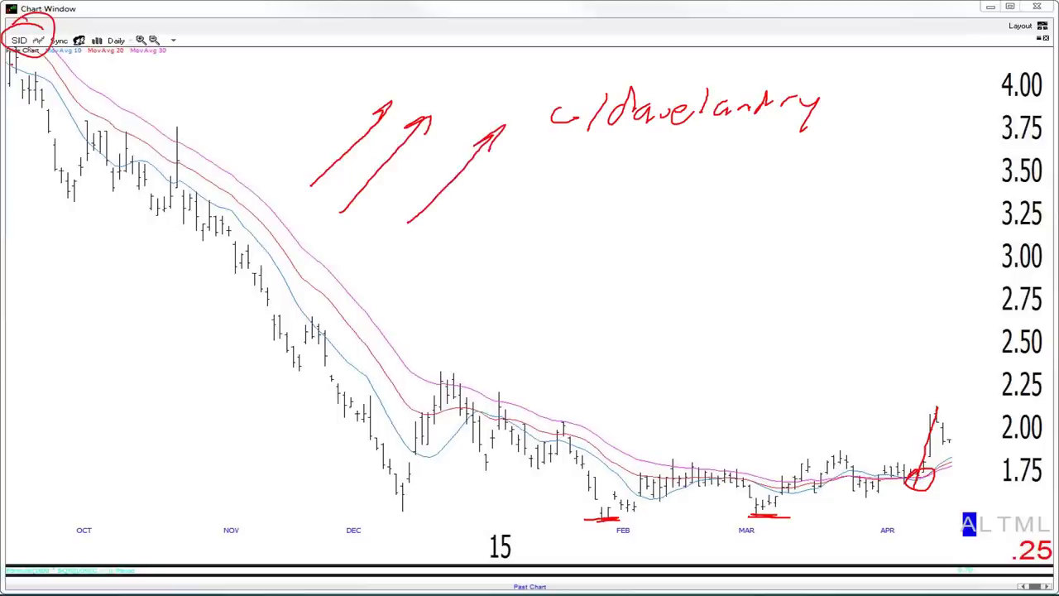
pyautogui.moveTo(42, 25)
pyautogui.mouseDown()
pyautogui.moveTo(8, 51)
pyautogui.moveTo(20, 66)
pyautogui.mouseUp()
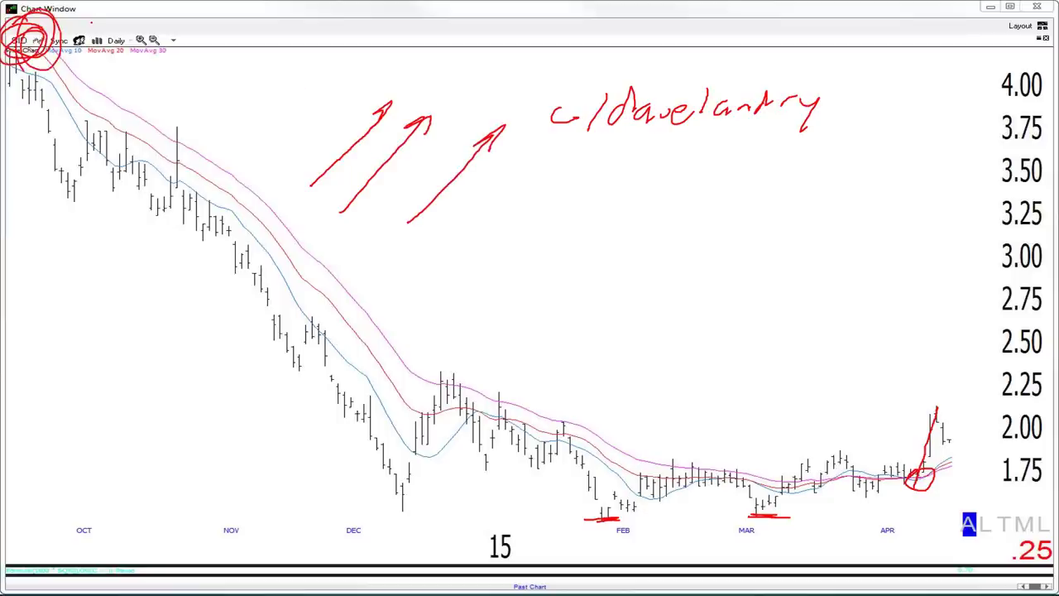
# Advance to the RUBI chart, handwrite an underlined "Phoenix" heading and sketch a stair-step decline that flattens and turns up
pyautogui.press('space')
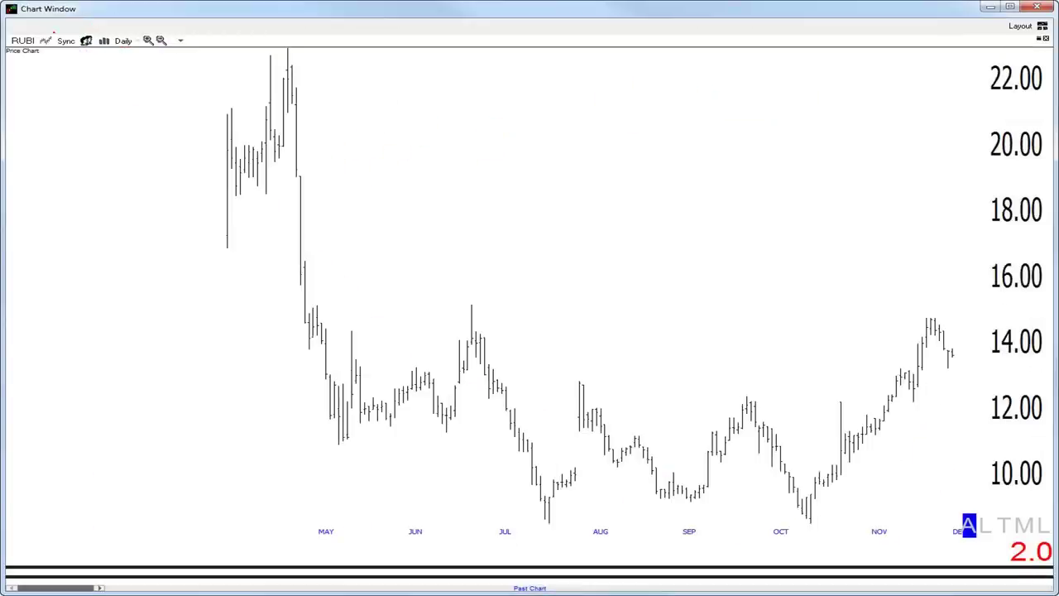
pyautogui.moveTo(225, 9)
pyautogui.mouseDown()
pyautogui.moveTo(223, 60)
pyautogui.moveTo(225, 31)
pyautogui.moveTo(365, 41)
pyautogui.moveTo(394, 25)
pyautogui.moveTo(383, 45)
pyautogui.mouseUp()
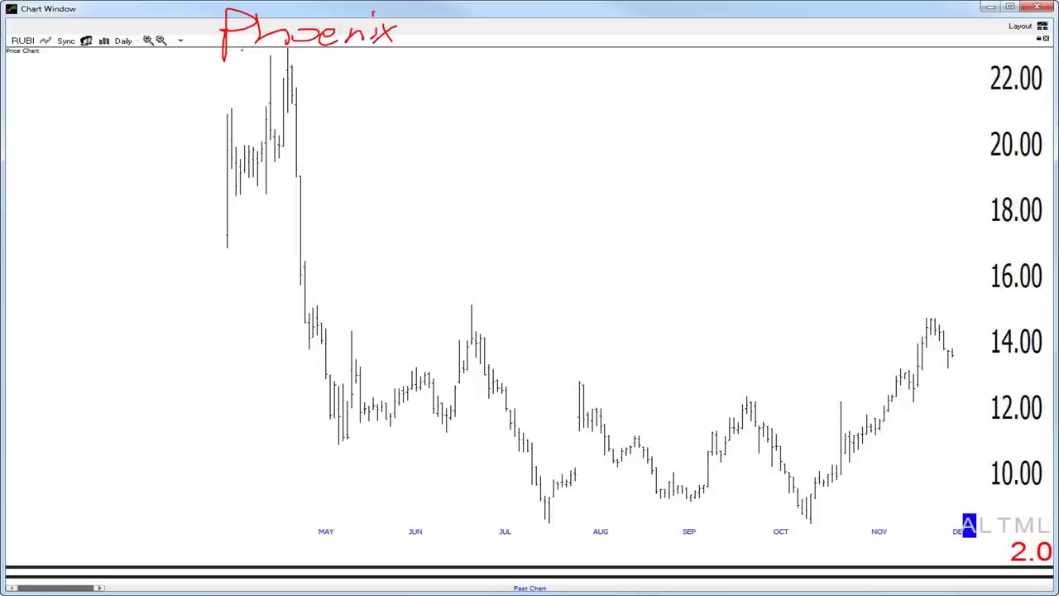
pyautogui.moveTo(214, 52); pyautogui.dragTo(404, 54)
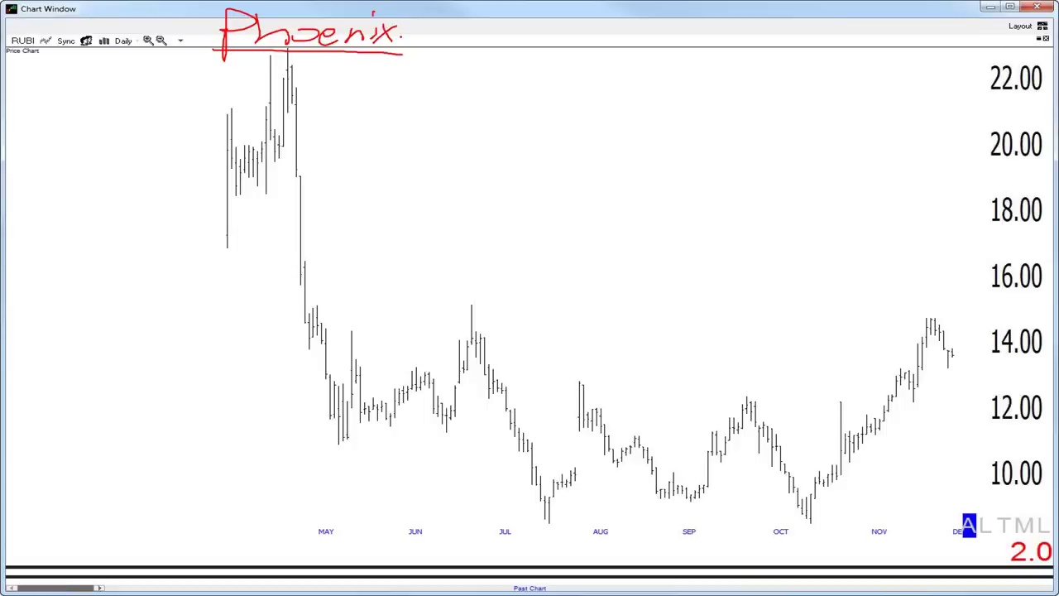
pyautogui.moveTo(443, 67)
pyautogui.mouseDown()
pyautogui.moveTo(765, 228)
pyautogui.moveTo(923, 235)
pyautogui.moveTo(948, 203)
pyautogui.mouseUp()
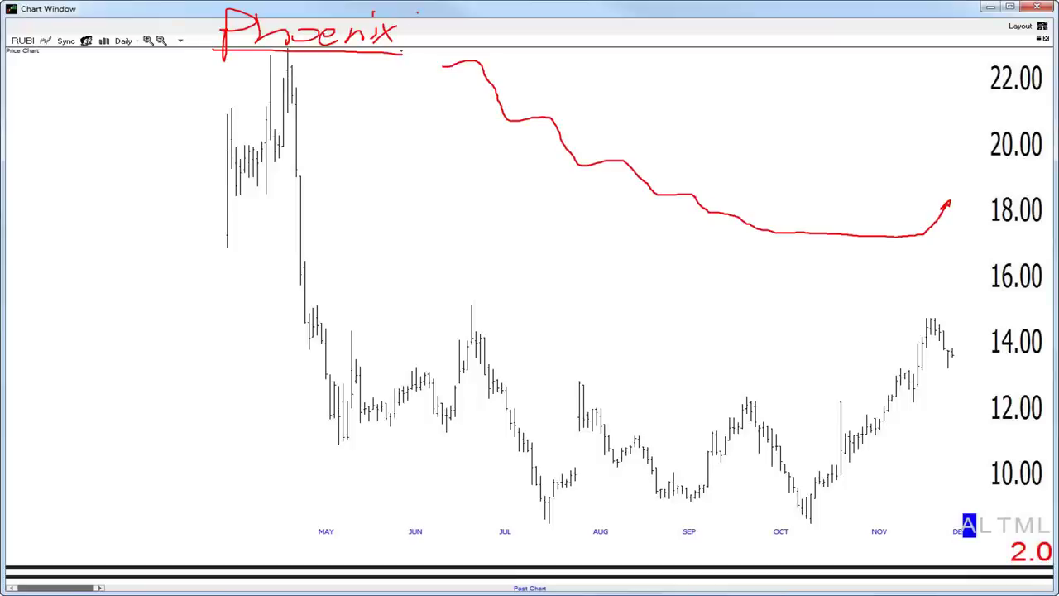
# Add a handwritten "/ Toddler" after the Phoenix heading and underline it
pyautogui.moveTo(418, 14); pyautogui.dragTo(398, 60)
pyautogui.moveTo(438, 30)
pyautogui.mouseDown()
pyautogui.moveTo(451, 28)
pyautogui.moveTo(439, 48)
pyautogui.mouseUp()
pyautogui.moveTo(465, 37)
pyautogui.mouseDown()
pyautogui.moveTo(456, 43)
pyautogui.moveTo(467, 38)
pyautogui.mouseUp()
pyautogui.moveTo(487, 38)
pyautogui.mouseDown()
pyautogui.moveTo(505, 15)
pyautogui.moveTo(506, 40)
pyautogui.moveTo(529, 56)
pyautogui.moveTo(586, 50)
pyautogui.moveTo(445, 60)
pyautogui.mouseUp()
pyautogui.moveTo(521, 64); pyautogui.dragTo(472, 65)
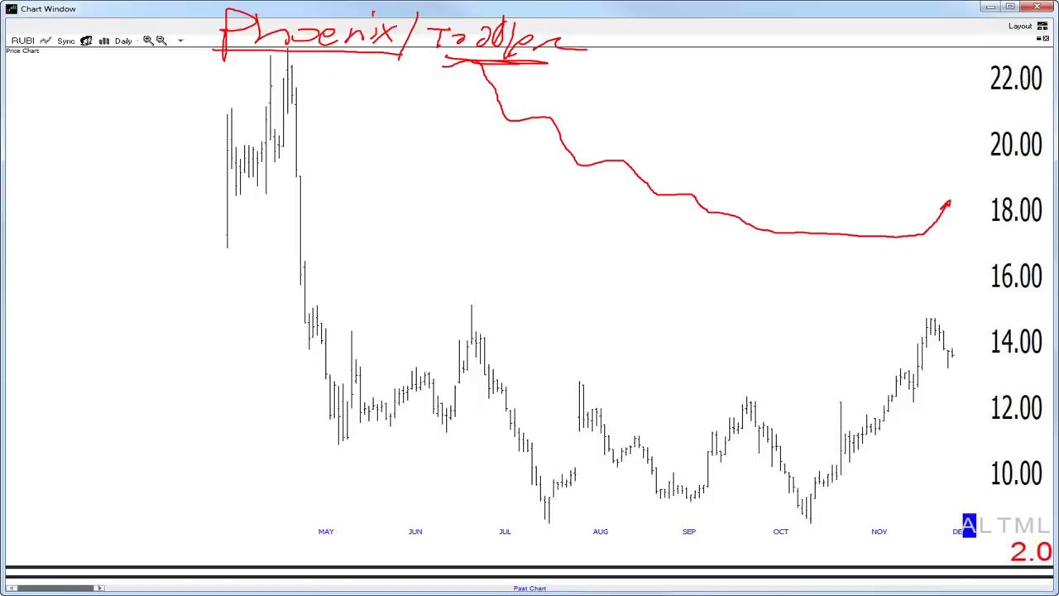
# Trace RUBI's decline and sideways swings through September, the rally off the October low and the pullback from the November high
pyautogui.moveTo(265, 81)
pyautogui.mouseDown()
pyautogui.moveTo(291, 66)
pyautogui.moveTo(313, 221)
pyautogui.moveTo(445, 344)
pyautogui.moveTo(518, 373)
pyautogui.moveTo(573, 461)
pyautogui.moveTo(601, 470)
pyautogui.moveTo(634, 456)
pyautogui.moveTo(631, 440)
pyautogui.moveTo(700, 494)
pyautogui.moveTo(731, 421)
pyautogui.moveTo(753, 430)
pyautogui.mouseUp()
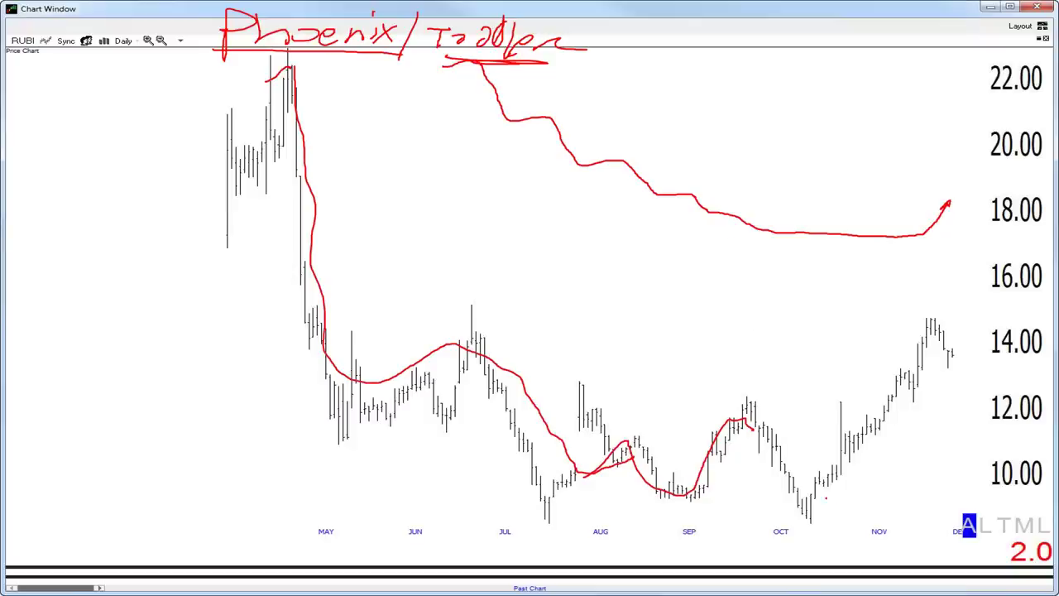
pyautogui.moveTo(799, 508)
pyautogui.mouseDown()
pyautogui.moveTo(865, 433)
pyautogui.moveTo(941, 315)
pyautogui.mouseUp()
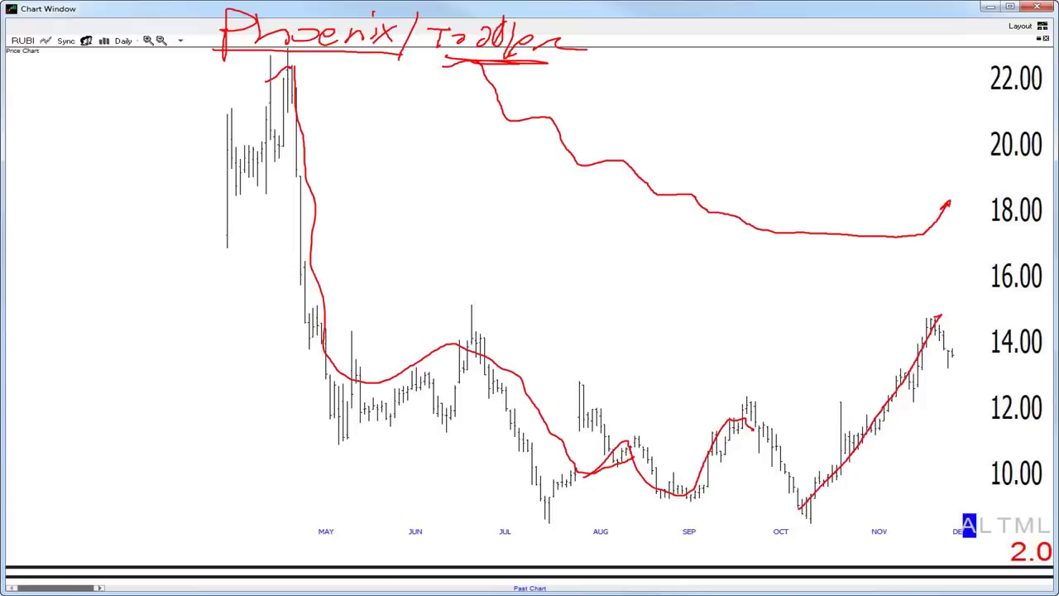
pyautogui.moveTo(925, 316); pyautogui.dragTo(961, 364)
# Clear the drawings and trace RUBI's rounded bottom from June through the rally and pullback in late November
pyautogui.press('e')
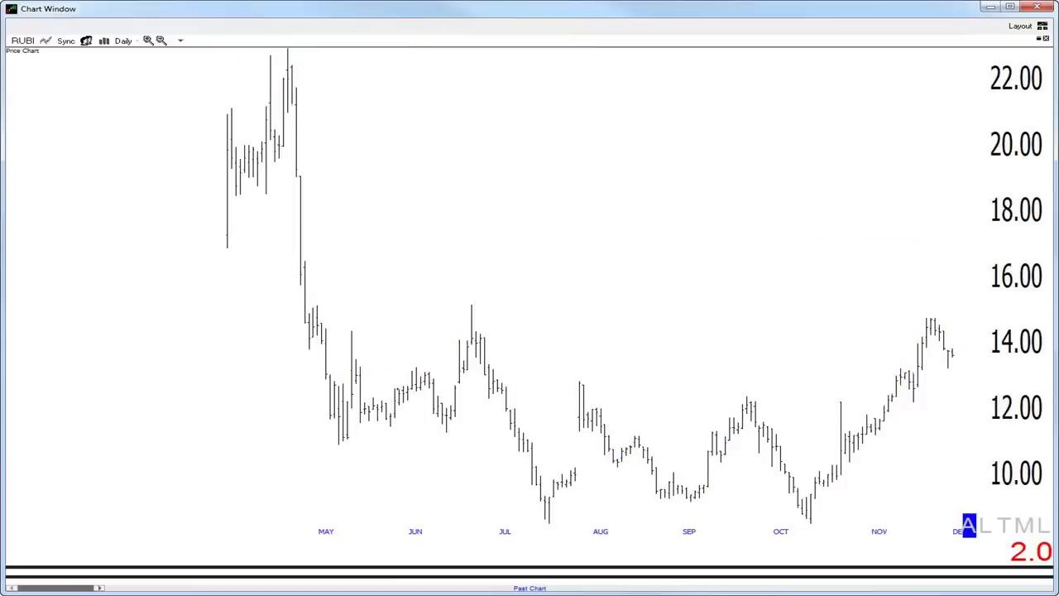
pyautogui.moveTo(443, 351)
pyautogui.mouseDown()
pyautogui.moveTo(556, 526)
pyautogui.moveTo(824, 528)
pyautogui.moveTo(921, 409)
pyautogui.moveTo(938, 323)
pyautogui.moveTo(953, 360)
pyautogui.mouseUp()
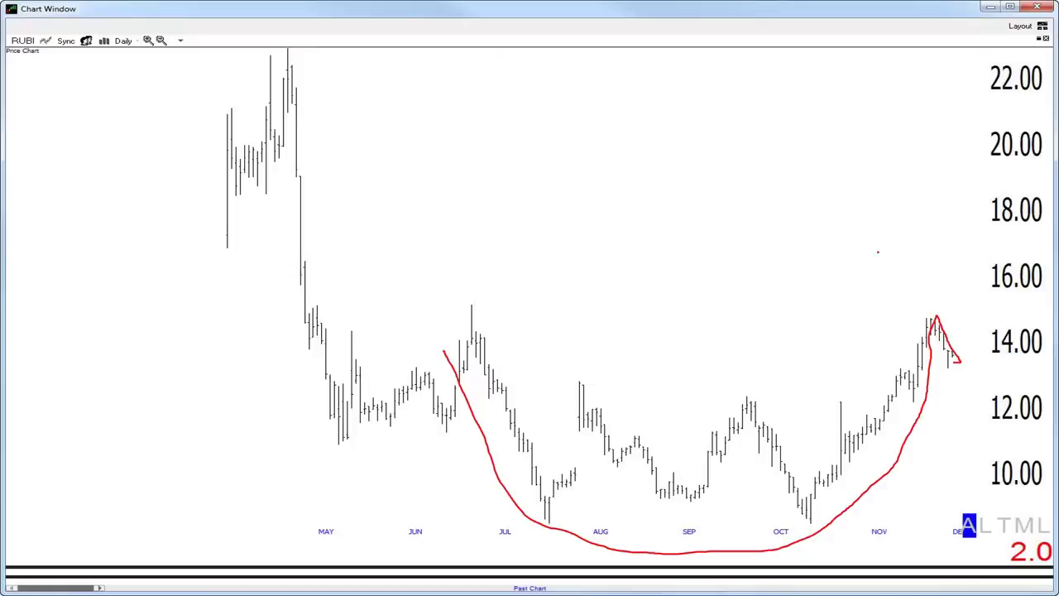
# Clear the drawings, trace the October-November rally with its pullback, and draw a long downward arrow across RUBI's decline into July
pyautogui.press('Escape')
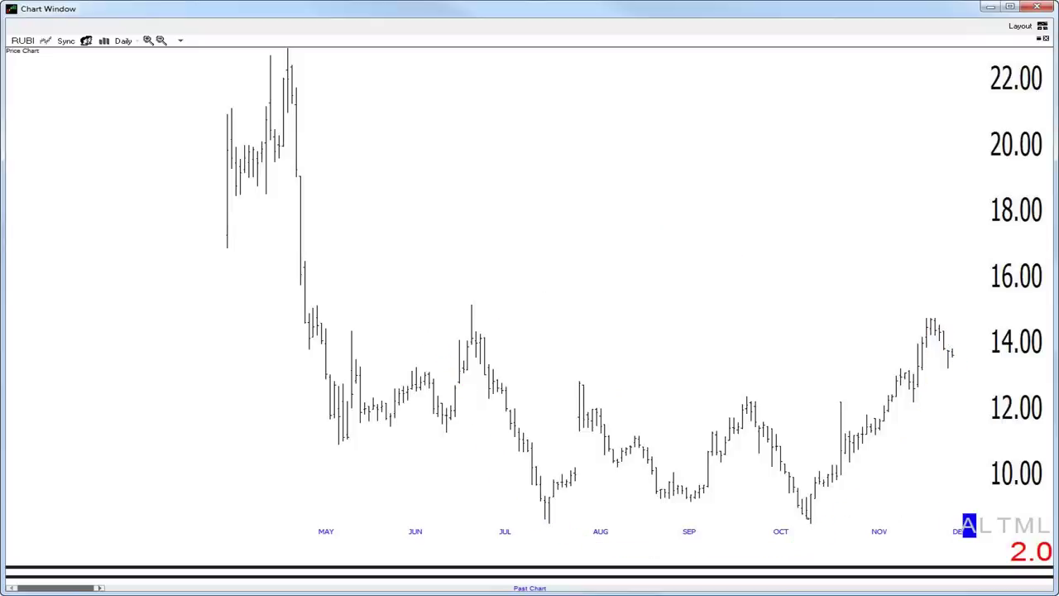
pyautogui.moveTo(803, 521)
pyautogui.mouseDown()
pyautogui.moveTo(928, 325)
pyautogui.moveTo(959, 353)
pyautogui.mouseUp()
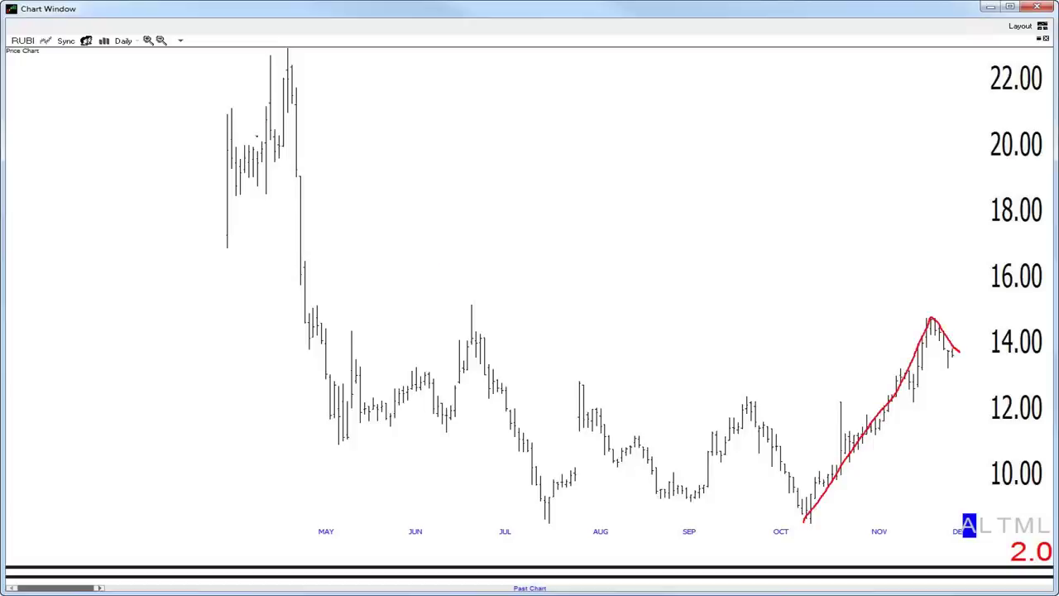
pyautogui.moveTo(275, 173)
pyautogui.mouseDown()
pyautogui.moveTo(291, 357)
pyautogui.moveTo(457, 375)
pyautogui.moveTo(512, 486)
pyautogui.mouseUp()
pyautogui.moveTo(470, 455); pyautogui.dragTo(511, 486)
pyautogui.moveTo(508, 408); pyautogui.dragTo(523, 488)
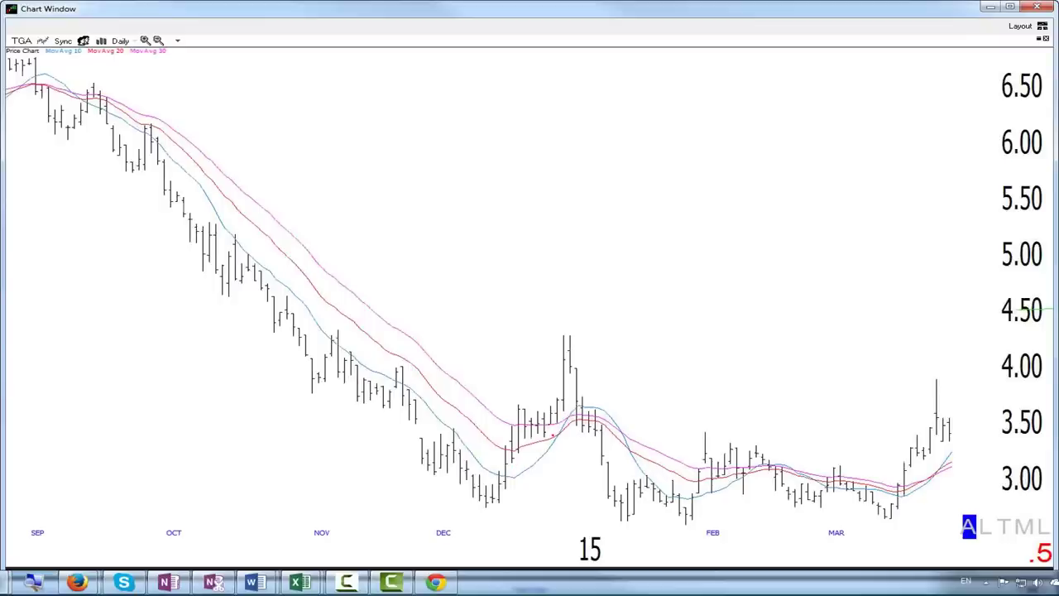
# Trace TGA's rounded base into its pullback, and on the cleared chart circle the moving-average crossover and trace the rally off the March low
pyautogui.moveTo(552, 434)
pyautogui.mouseDown()
pyautogui.moveTo(583, 483)
pyautogui.moveTo(667, 515)
pyautogui.moveTo(758, 521)
pyautogui.moveTo(881, 519)
pyautogui.moveTo(907, 501)
pyautogui.moveTo(938, 432)
pyautogui.moveTo(944, 454)
pyautogui.mouseUp()
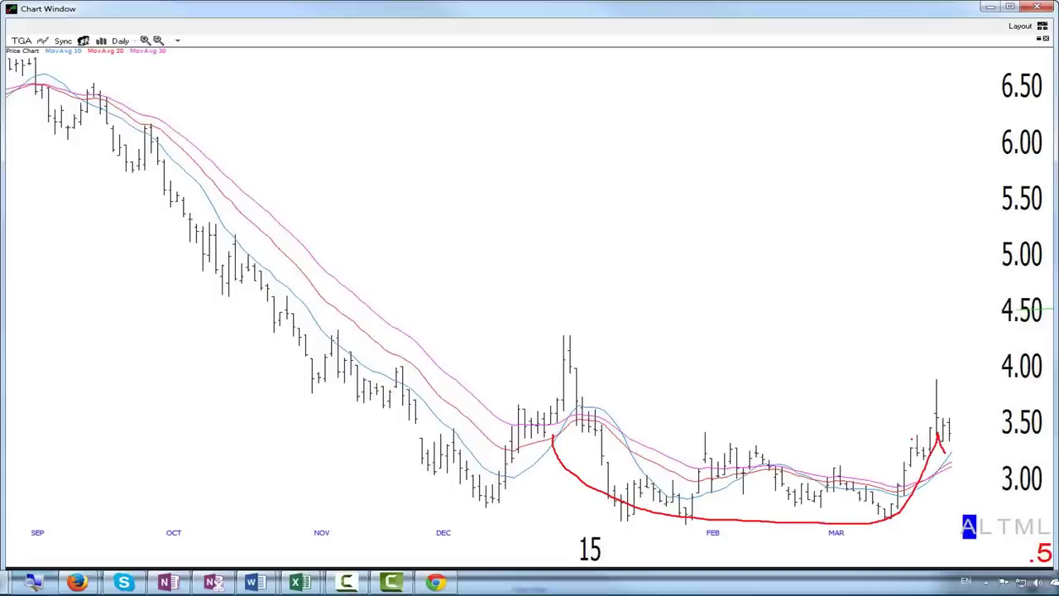
pyautogui.press('e')
pyautogui.moveTo(936, 486)
pyautogui.mouseDown()
pyautogui.moveTo(947, 475)
pyautogui.moveTo(931, 466)
pyautogui.moveTo(945, 484)
pyautogui.mouseUp()
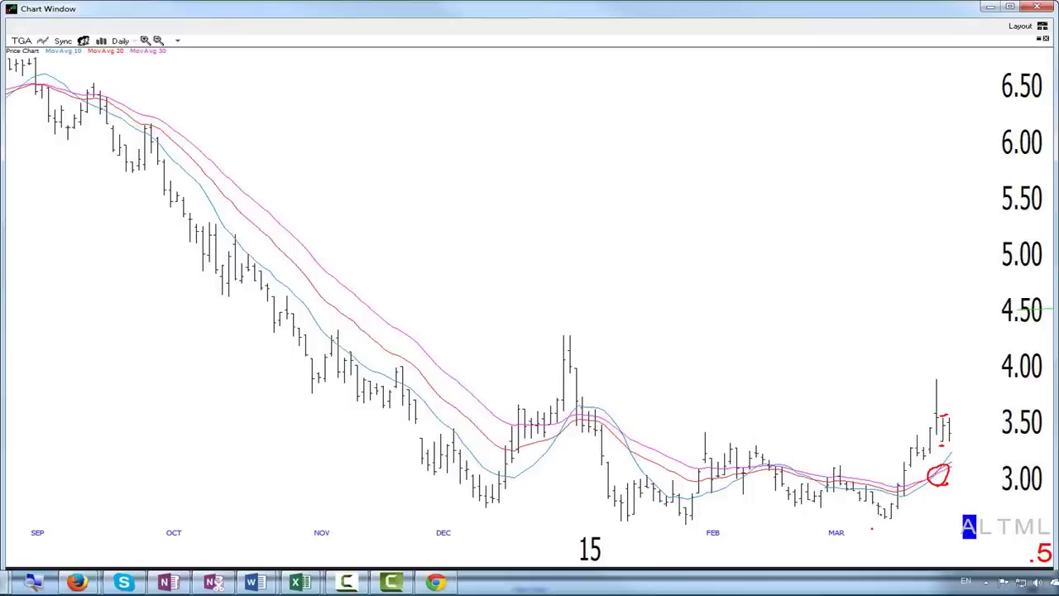
pyautogui.moveTo(871, 528); pyautogui.dragTo(944, 415)
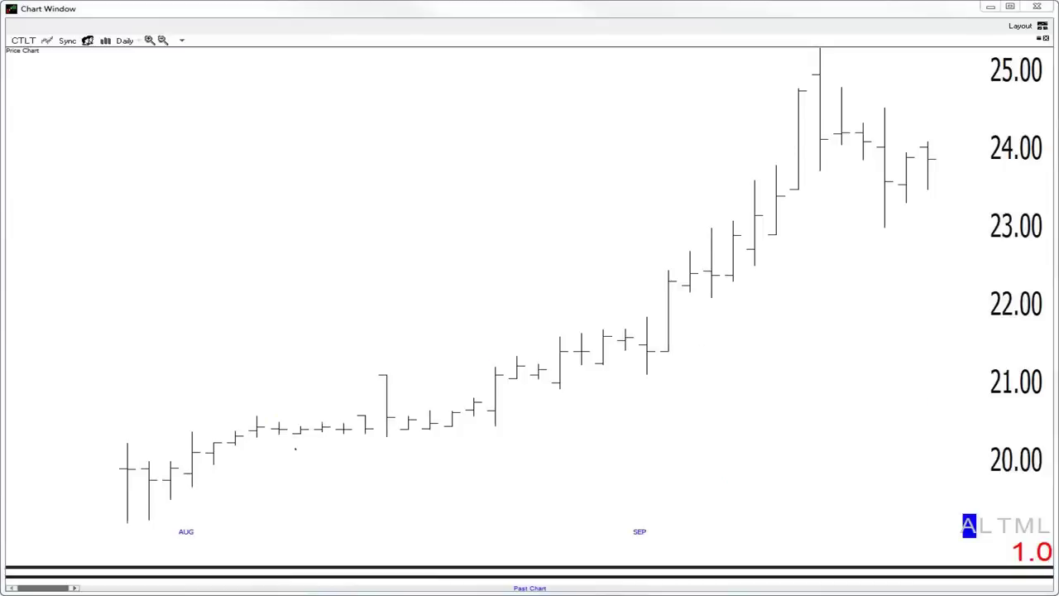
# Trace the accelerating uptrend and pullback on the CTLT chart, and trace the advance on the NVRO chart
pyautogui.moveTo(165, 497)
pyautogui.mouseDown()
pyautogui.moveTo(283, 461)
pyautogui.moveTo(521, 416)
pyautogui.moveTo(708, 324)
pyautogui.moveTo(807, 190)
pyautogui.moveTo(821, 74)
pyautogui.moveTo(949, 154)
pyautogui.mouseUp()
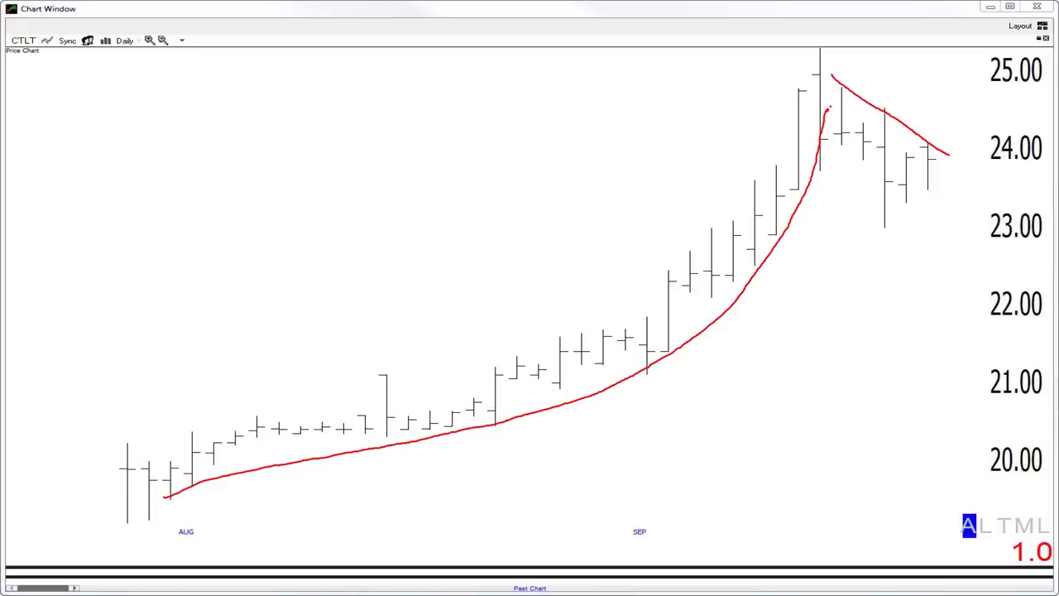
pyautogui.moveTo(828, 108); pyautogui.dragTo(836, 83)
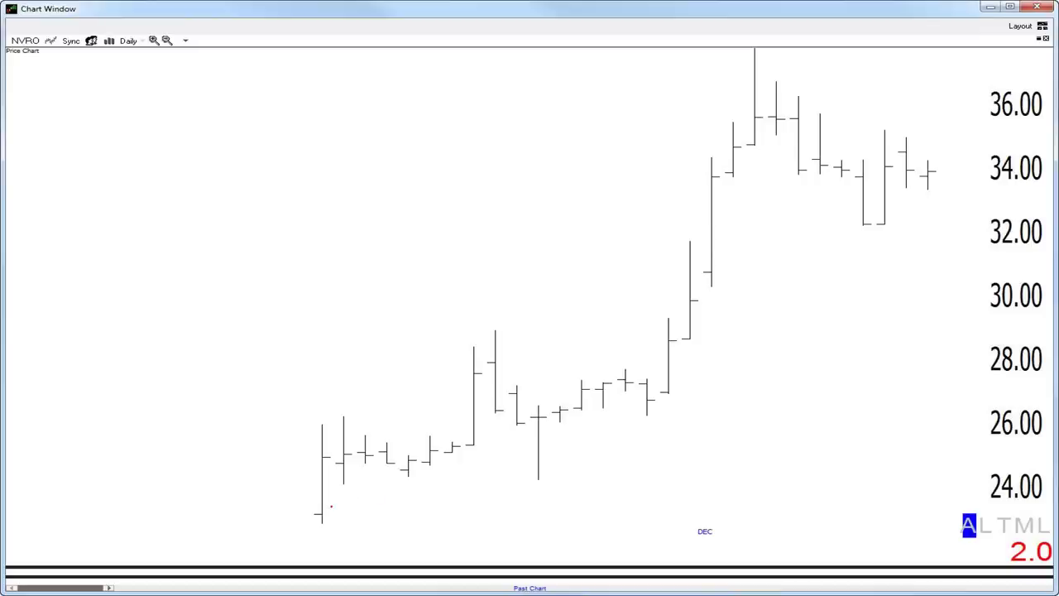
pyautogui.moveTo(330, 507)
pyautogui.mouseDown()
pyautogui.moveTo(466, 480)
pyautogui.moveTo(605, 425)
pyautogui.moveTo(677, 318)
pyautogui.moveTo(758, 71)
pyautogui.moveTo(869, 183)
pyautogui.mouseUp()
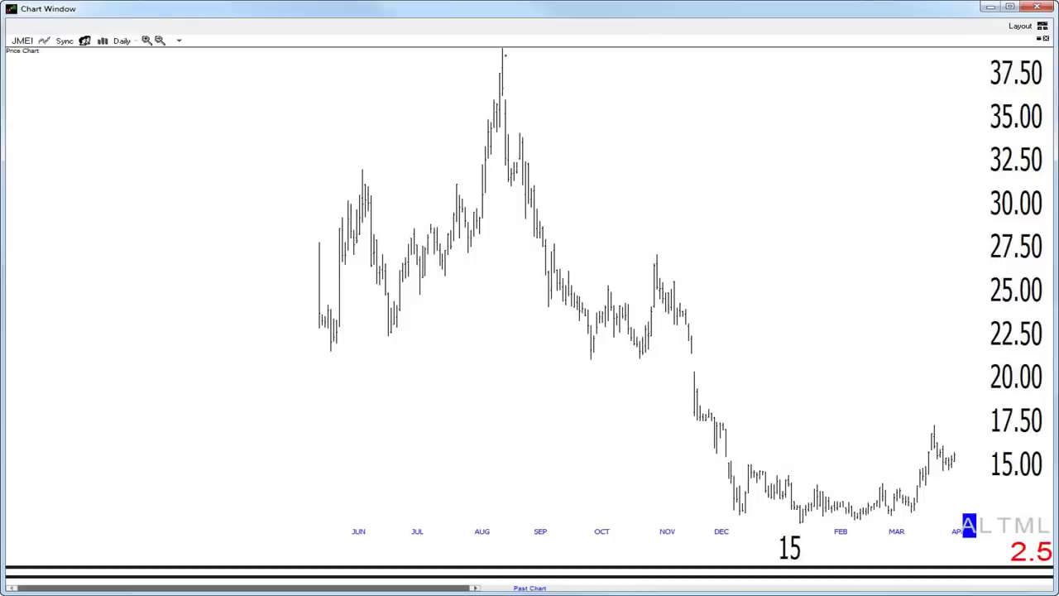
# Trace JMEI's decline, flat base and pullback, and draw horizontal lines across its October-November range at about 22 and 25
pyautogui.moveTo(490, 63)
pyautogui.mouseDown()
pyautogui.moveTo(508, 73)
pyautogui.moveTo(519, 207)
pyautogui.moveTo(577, 308)
pyautogui.moveTo(642, 271)
pyautogui.moveTo(753, 523)
pyautogui.moveTo(903, 508)
pyautogui.moveTo(923, 475)
pyautogui.moveTo(928, 429)
pyautogui.moveTo(965, 456)
pyautogui.moveTo(959, 445)
pyautogui.mouseUp()
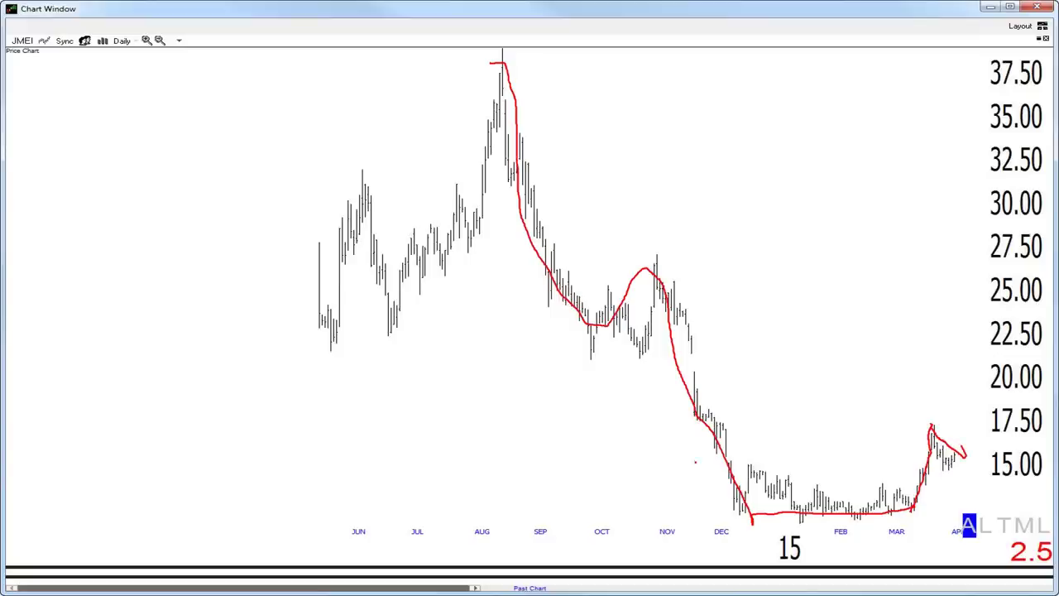
pyautogui.moveTo(569, 346); pyautogui.dragTo(658, 344)
pyautogui.moveTo(596, 294); pyautogui.dragTo(669, 295)
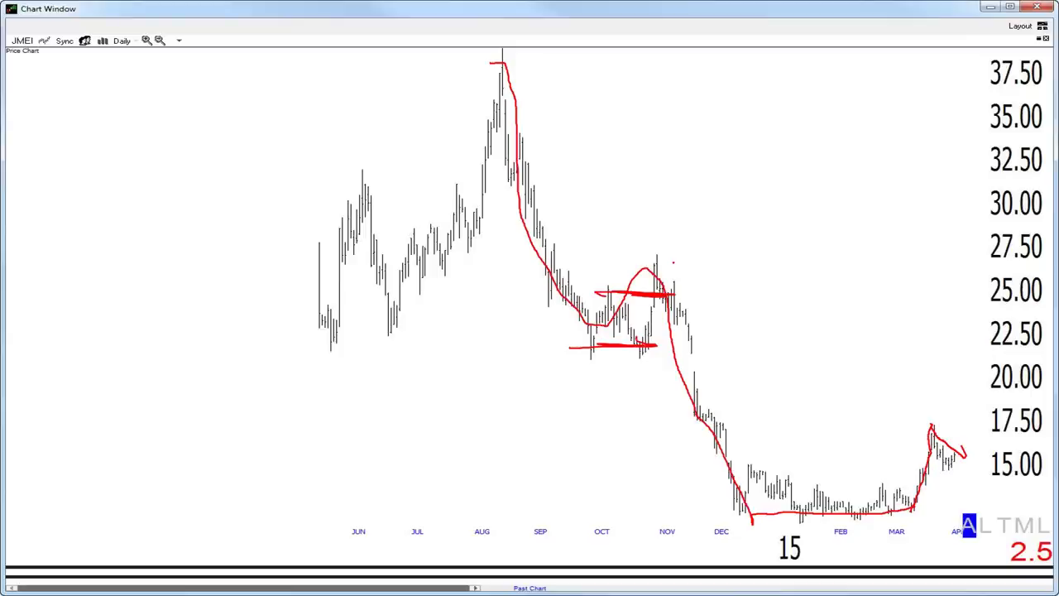
# Advance to the GFA chart, circle its ticker symbol, trace the wave-like decline and draw a long downward arrow above it
pyautogui.press('space')
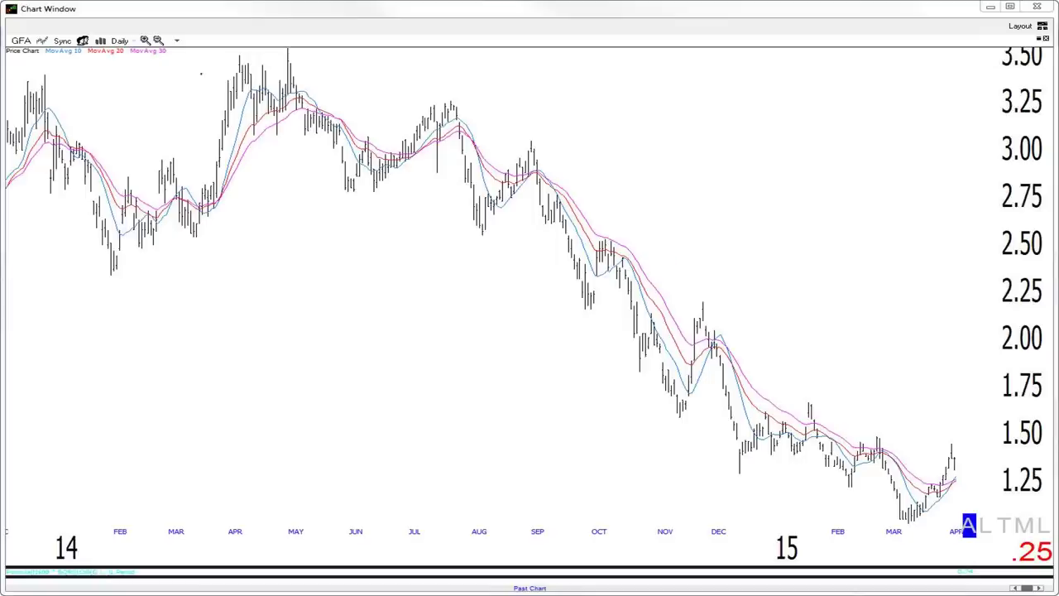
pyautogui.moveTo(40, 28)
pyautogui.mouseDown()
pyautogui.moveTo(17, 29)
pyautogui.moveTo(48, 65)
pyautogui.moveTo(55, 31)
pyautogui.mouseUp()
pyautogui.moveTo(339, 111)
pyautogui.mouseDown()
pyautogui.moveTo(376, 107)
pyautogui.moveTo(514, 177)
pyautogui.moveTo(586, 305)
pyautogui.moveTo(614, 308)
pyautogui.moveTo(660, 370)
pyautogui.moveTo(705, 360)
pyautogui.moveTo(923, 505)
pyautogui.mouseUp()
pyautogui.moveTo(382, 40)
pyautogui.mouseDown()
pyautogui.moveTo(457, 68)
pyautogui.moveTo(792, 271)
pyautogui.moveTo(854, 321)
pyautogui.moveTo(779, 243)
pyautogui.mouseUp()
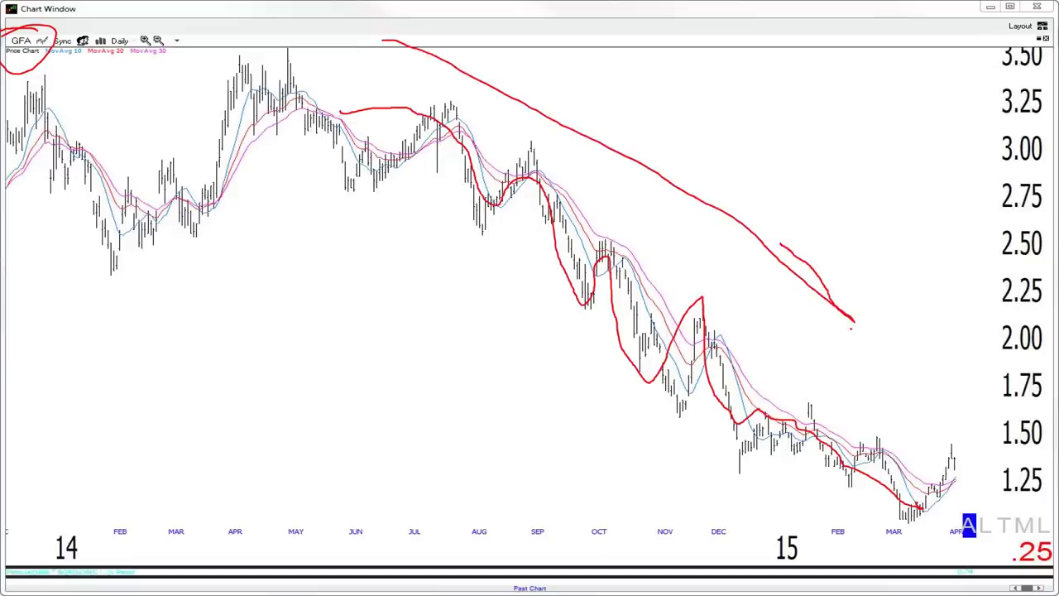
pyautogui.moveTo(852, 323); pyautogui.dragTo(774, 311)
# Circle the March-April turn on the GFA chart, ring the moving-average crossover and trace the bottom, rally and pullback
pyautogui.moveTo(966, 411)
pyautogui.mouseDown()
pyautogui.moveTo(865, 517)
pyautogui.moveTo(1011, 417)
pyautogui.moveTo(914, 420)
pyautogui.mouseUp()
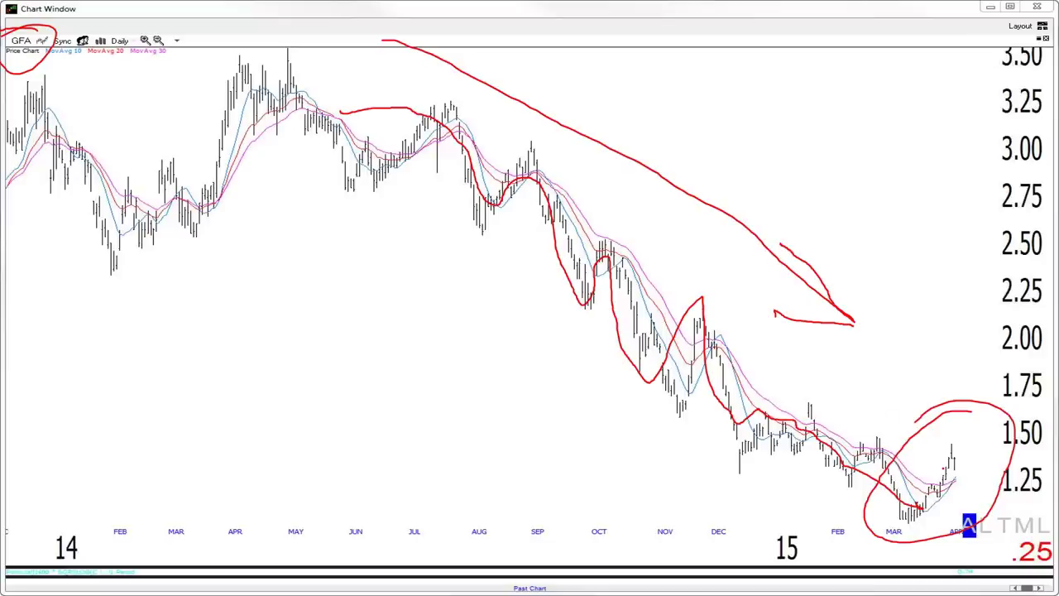
pyautogui.moveTo(949, 477)
pyautogui.mouseDown()
pyautogui.moveTo(956, 491)
pyautogui.moveTo(948, 480)
pyautogui.mouseUp()
pyautogui.moveTo(908, 523)
pyautogui.mouseDown()
pyautogui.moveTo(951, 446)
pyautogui.moveTo(956, 468)
pyautogui.mouseUp()
pyautogui.moveTo(874, 440)
pyautogui.mouseDown()
pyautogui.moveTo(882, 488)
pyautogui.moveTo(918, 521)
pyautogui.mouseUp()
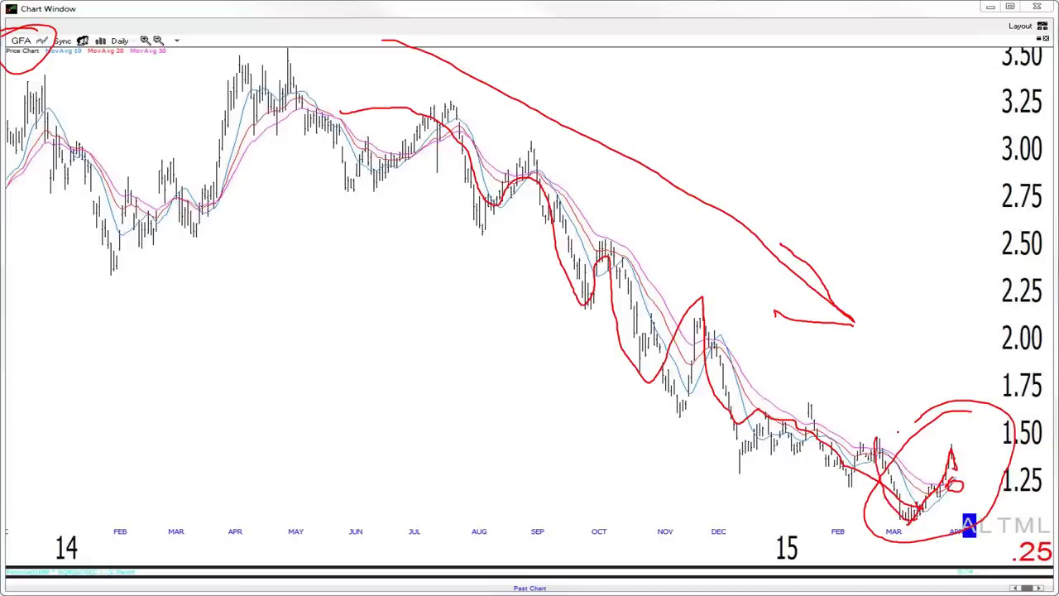
pyautogui.moveTo(952, 410)
pyautogui.mouseDown()
pyautogui.moveTo(875, 418)
pyautogui.moveTo(892, 405)
pyautogui.mouseUp()
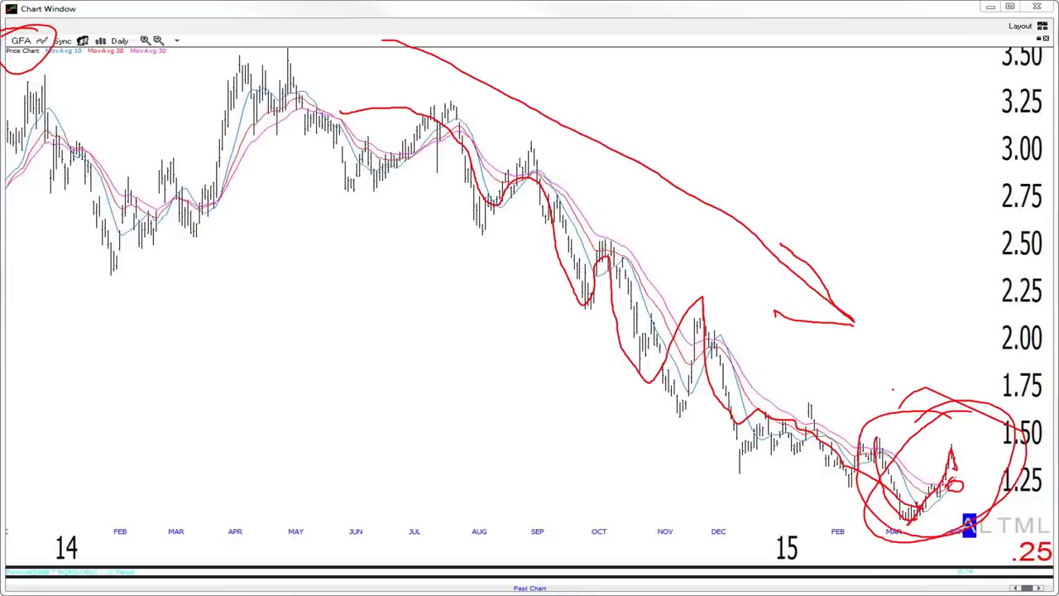
# Advance to the UAL chart, mark the January high with a thick horizontal stroke and circle it
pyautogui.press('space')
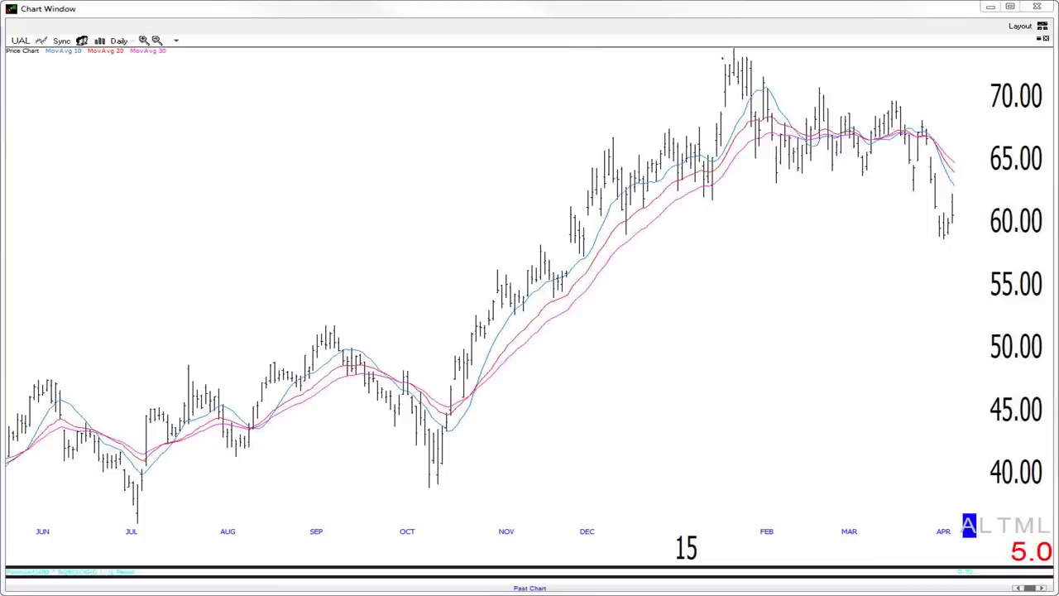
pyautogui.moveTo(715, 54); pyautogui.dragTo(749, 54)
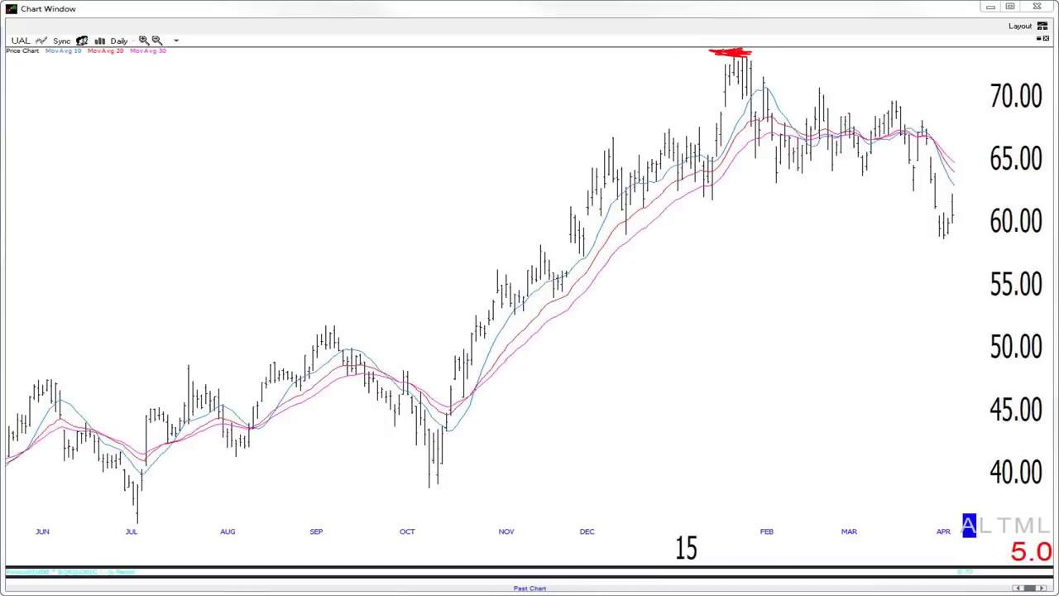
pyautogui.moveTo(747, 51)
pyautogui.mouseDown()
pyautogui.moveTo(757, 51)
pyautogui.moveTo(713, 50)
pyautogui.mouseUp()
pyautogui.moveTo(743, 33)
pyautogui.mouseDown()
pyautogui.moveTo(728, 82)
pyautogui.moveTo(672, 41)
pyautogui.mouseUp()
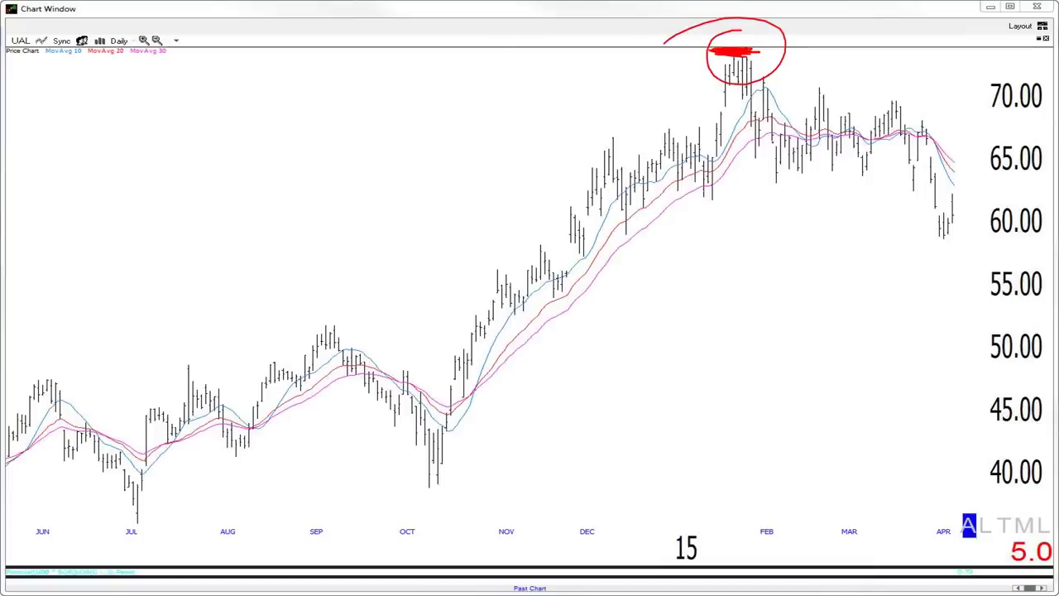
# Trace UAL's flattening moving averages, draw range lines above and below the December-April prices, and add a downward arrow from the latest bar
pyautogui.moveTo(768, 132)
pyautogui.mouseDown()
pyautogui.moveTo(868, 122)
pyautogui.moveTo(951, 130)
pyautogui.mouseUp()
pyautogui.moveTo(588, 212); pyautogui.dragTo(980, 168)
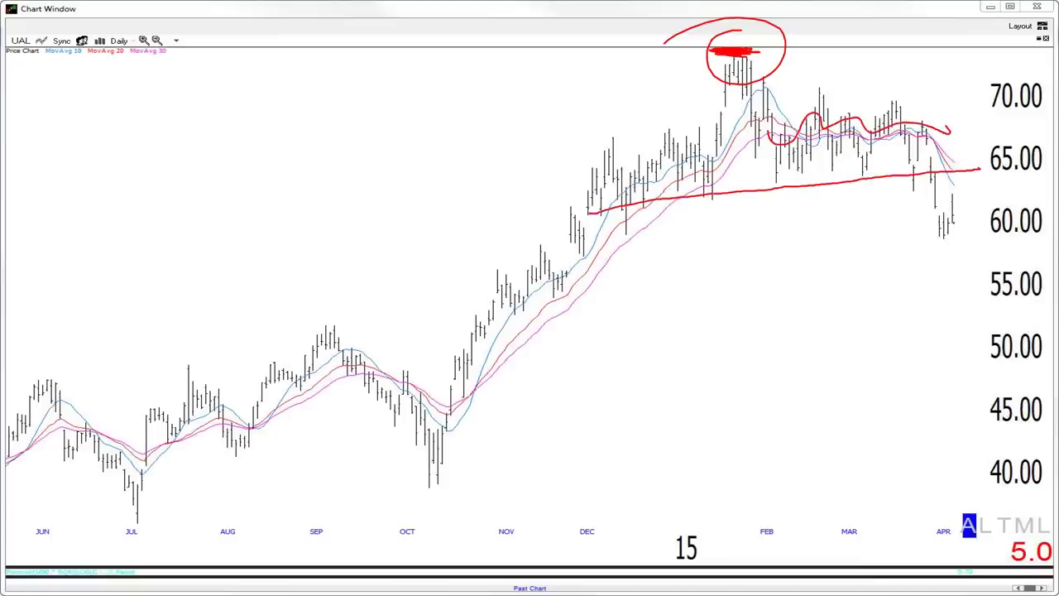
pyautogui.moveTo(953, 223); pyautogui.dragTo(948, 307)
pyautogui.moveTo(595, 129); pyautogui.dragTo(914, 120)
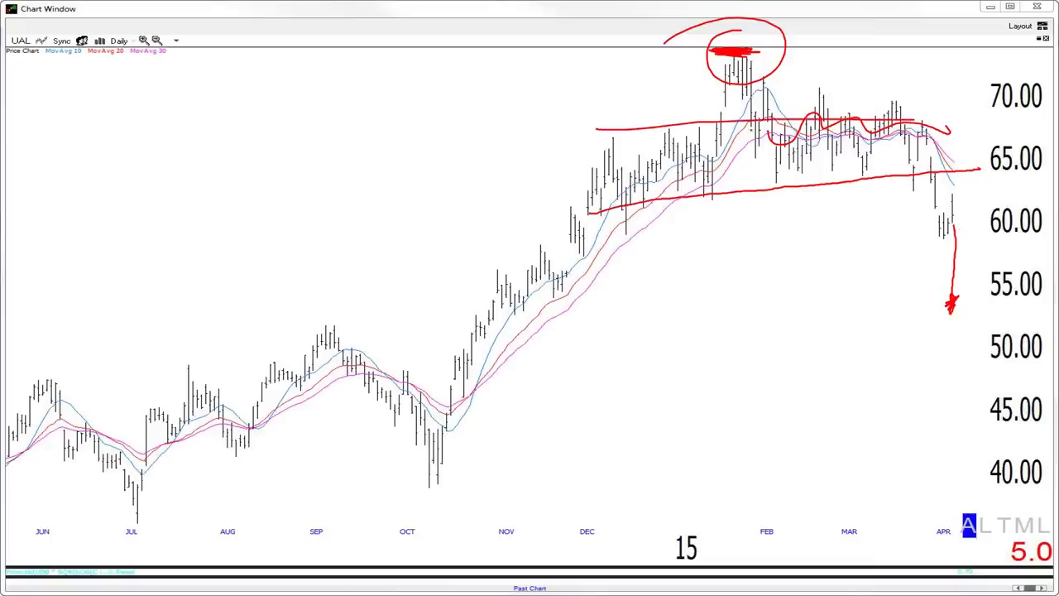
# Clear the UAL drawings, redraw the upper and lower boundaries of the December-April range, and trace the swings between them
pyautogui.press('Escape')
pyautogui.moveTo(586, 200)
pyautogui.mouseDown()
pyautogui.moveTo(951, 175)
pyautogui.moveTo(951, 162)
pyautogui.mouseUp()
pyautogui.moveTo(577, 108); pyautogui.dragTo(926, 101)
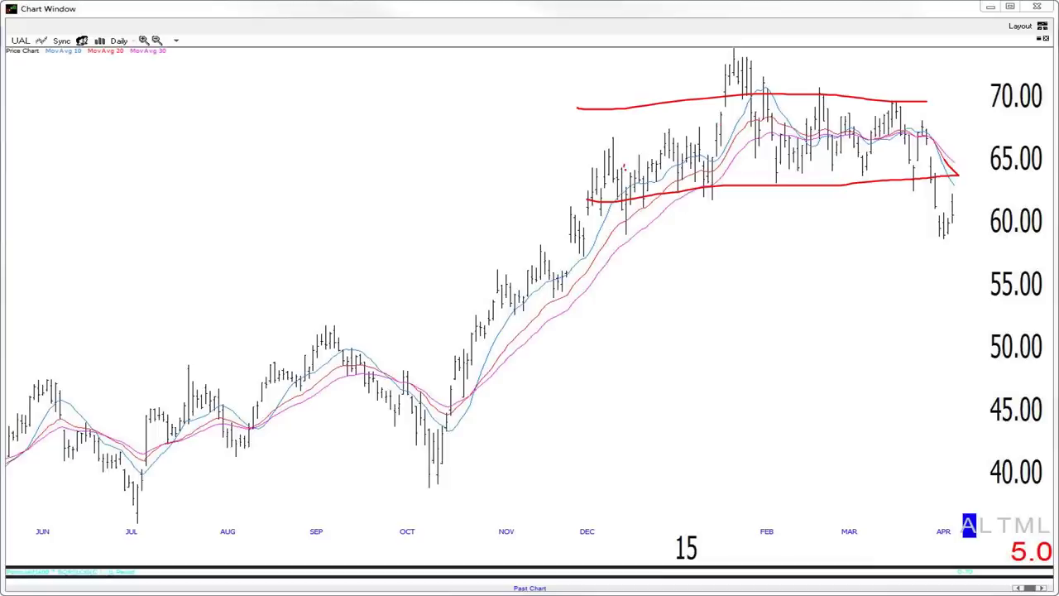
pyautogui.moveTo(623, 167)
pyautogui.mouseDown()
pyautogui.moveTo(889, 163)
pyautogui.moveTo(927, 124)
pyautogui.mouseUp()
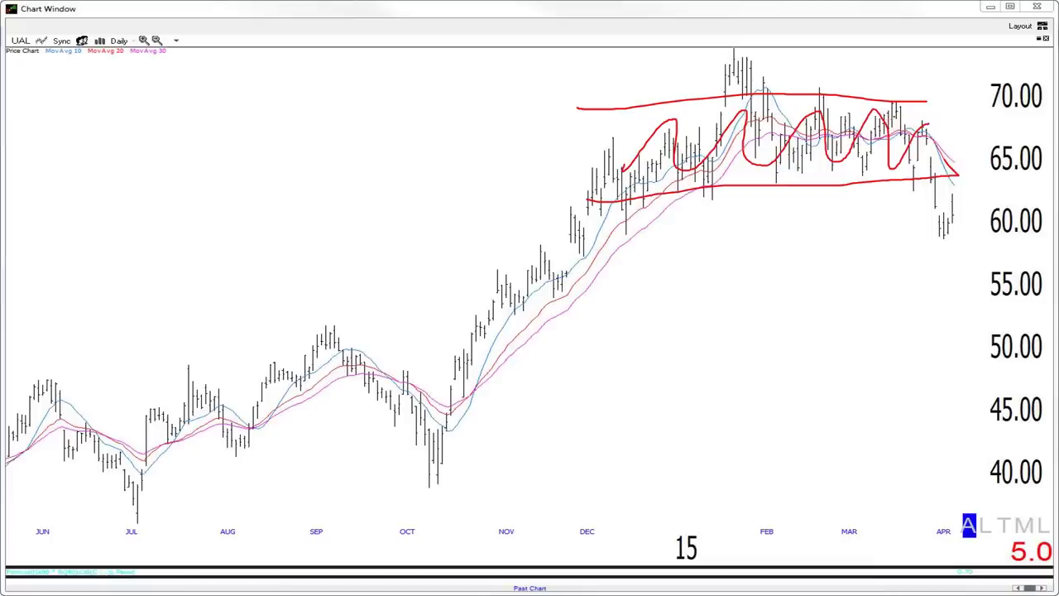
pyautogui.moveTo(875, 103); pyautogui.dragTo(920, 101)
# Clear the UAL drawings, draw a support line under the January-April lows, trace and ring the moving-average rollover, and mark the January high
pyautogui.press('Escape')
pyautogui.moveTo(660, 197); pyautogui.dragTo(948, 177)
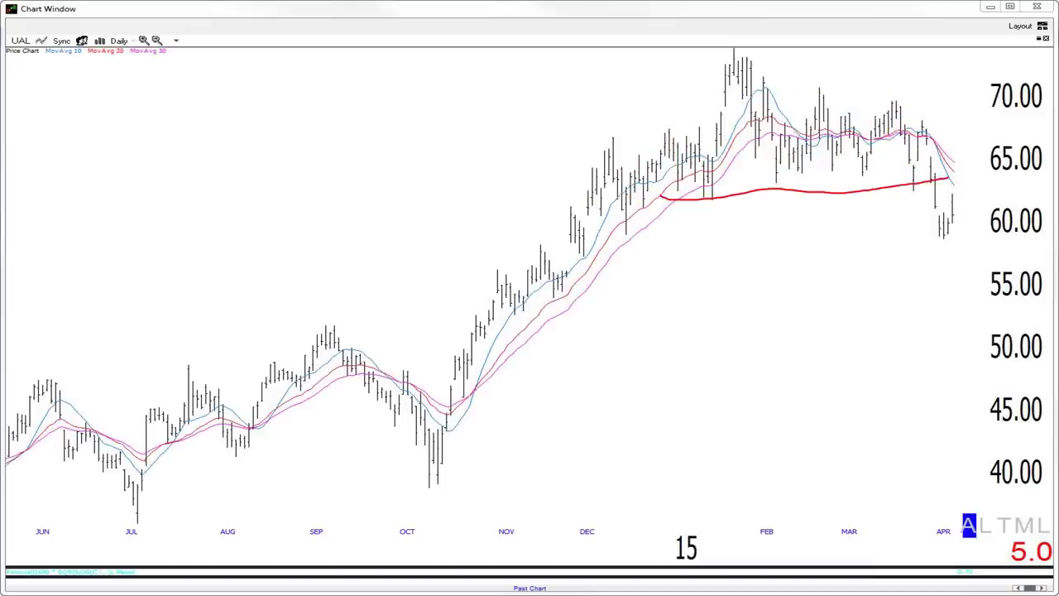
pyautogui.moveTo(837, 146); pyautogui.dragTo(929, 139)
pyautogui.moveTo(717, 51)
pyautogui.mouseDown()
pyautogui.moveTo(742, 48)
pyautogui.moveTo(709, 54)
pyautogui.mouseUp()
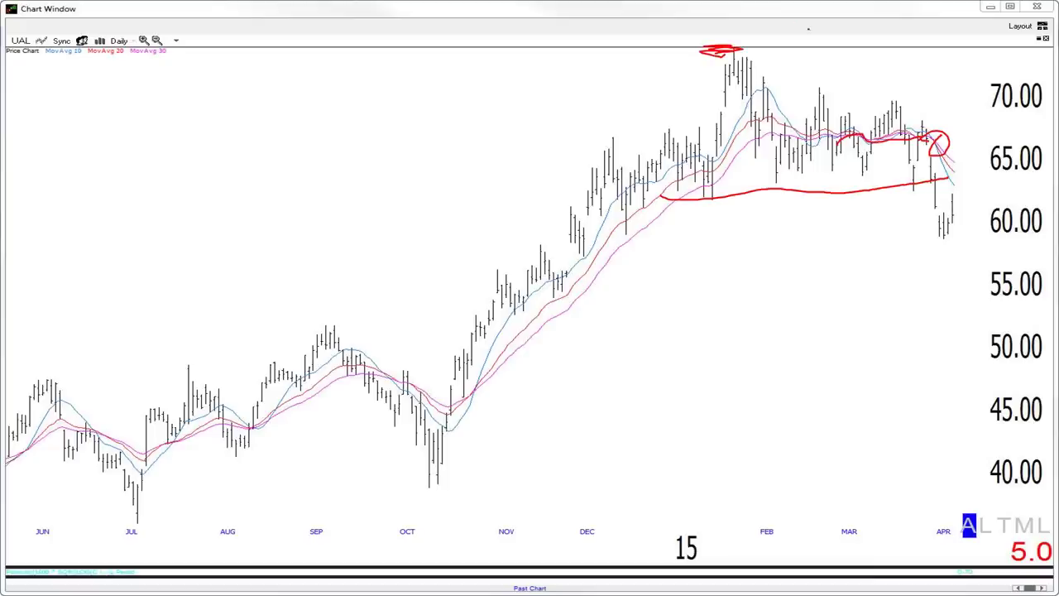
pyautogui.moveTo(915, 132)
pyautogui.mouseDown()
pyautogui.moveTo(934, 235)
pyautogui.moveTo(958, 218)
pyautogui.moveTo(911, 132)
pyautogui.moveTo(722, 103)
pyautogui.moveTo(625, 152)
pyautogui.moveTo(596, 210)
pyautogui.mouseUp()
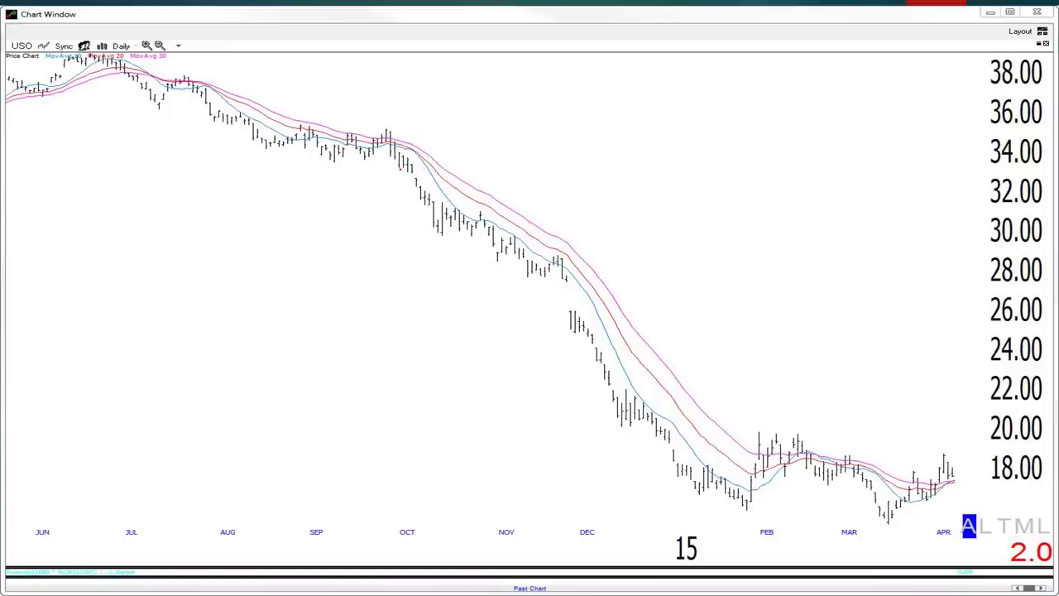
# Circle the USO ticker, underline its January and March lows with arcs, draw a long arrow along the decline, and clear the drawings
pyautogui.moveTo(39, 15)
pyautogui.mouseDown()
pyautogui.moveTo(28, 17)
pyautogui.moveTo(25, 62)
pyautogui.moveTo(60, 4)
pyautogui.mouseUp()
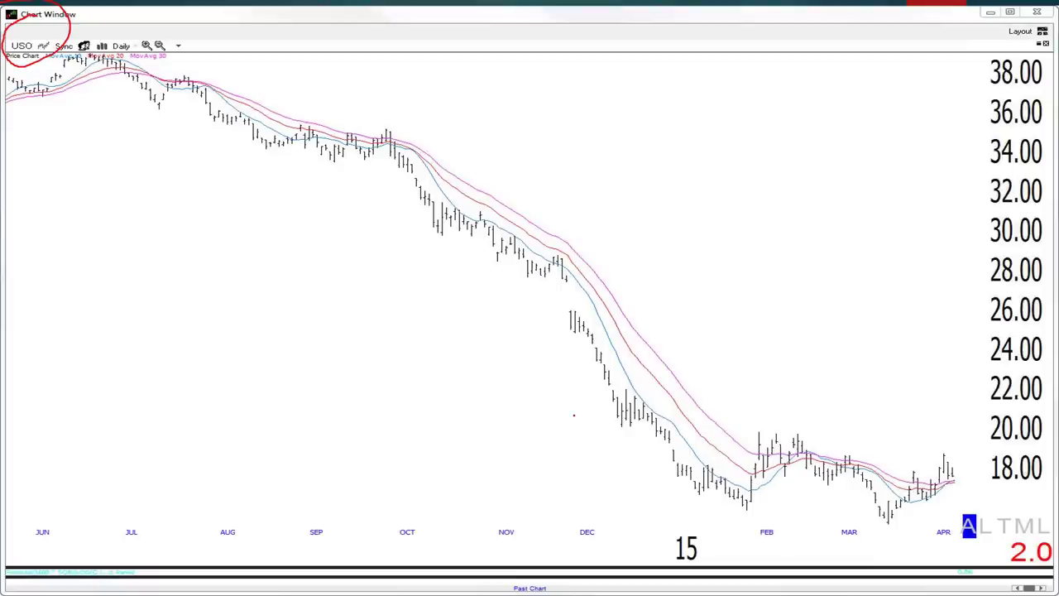
pyautogui.moveTo(693, 507)
pyautogui.mouseDown()
pyautogui.moveTo(727, 519)
pyautogui.moveTo(775, 506)
pyautogui.mouseUp()
pyautogui.moveTo(861, 514); pyautogui.dragTo(914, 514)
pyautogui.moveTo(112, 93)
pyautogui.mouseDown()
pyautogui.moveTo(169, 103)
pyautogui.moveTo(270, 157)
pyautogui.moveTo(652, 406)
pyautogui.moveTo(619, 413)
pyautogui.mouseUp()
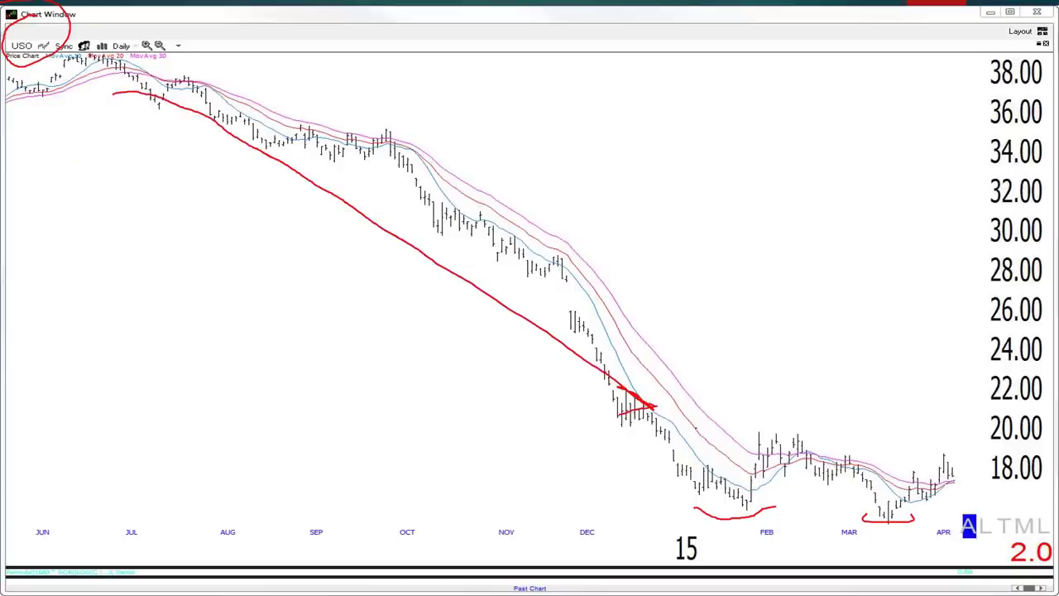
pyautogui.moveTo(653, 459)
pyautogui.mouseDown()
pyautogui.moveTo(745, 510)
pyautogui.moveTo(872, 518)
pyautogui.moveTo(950, 465)
pyautogui.moveTo(951, 476)
pyautogui.mouseUp()
pyautogui.press('e')
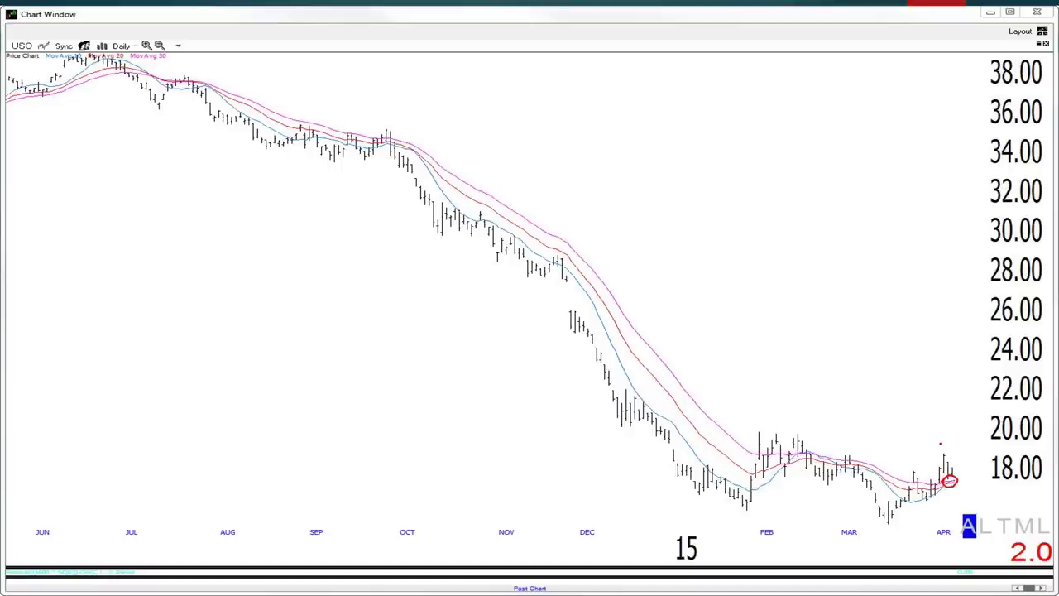
# Advance to the SOL chart and handwrite an underlined "SOL" with an exclamation mark above the price bars
pyautogui.press('space')
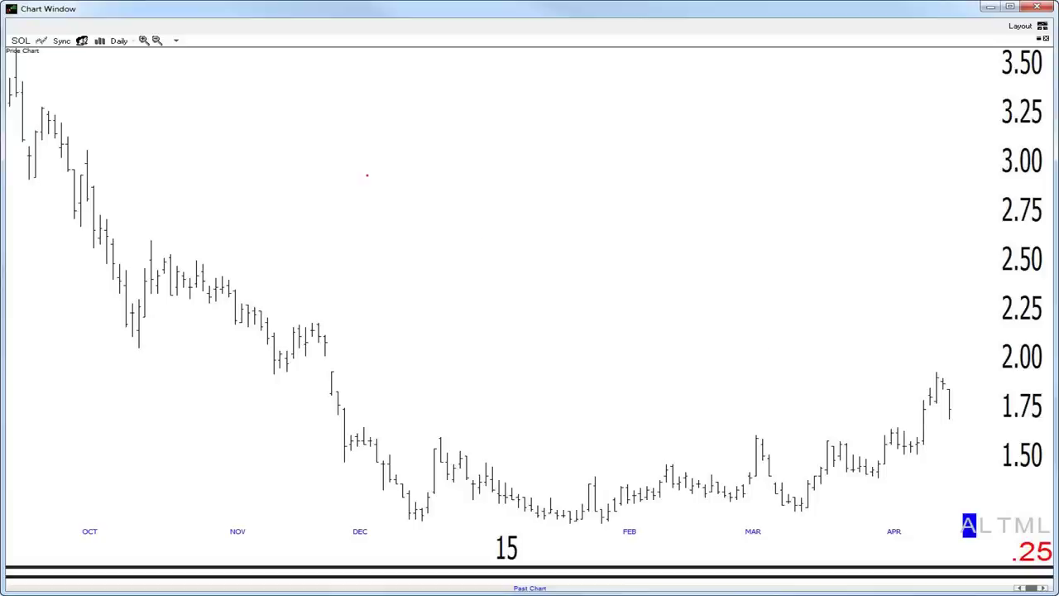
pyautogui.moveTo(190, 76)
pyautogui.mouseDown()
pyautogui.moveTo(140, 124)
pyautogui.moveTo(186, 111)
pyautogui.mouseUp()
pyautogui.moveTo(259, 68); pyautogui.dragTo(301, 93)
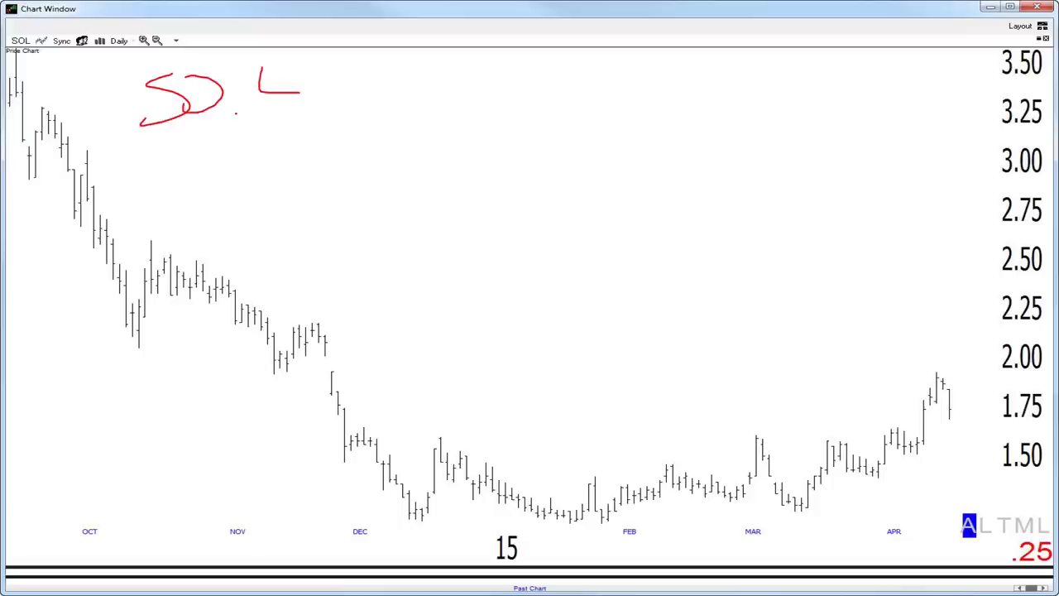
pyautogui.moveTo(124, 154); pyautogui.dragTo(250, 131)
pyautogui.moveTo(349, 41); pyautogui.dragTo(344, 79)
# Draw a sad face beside the handwritten SOL, thicken the exclamation mark and extend the underline
pyautogui.moveTo(453, 76)
pyautogui.mouseDown()
pyautogui.moveTo(492, 190)
pyautogui.moveTo(445, 79)
pyautogui.mouseUp()
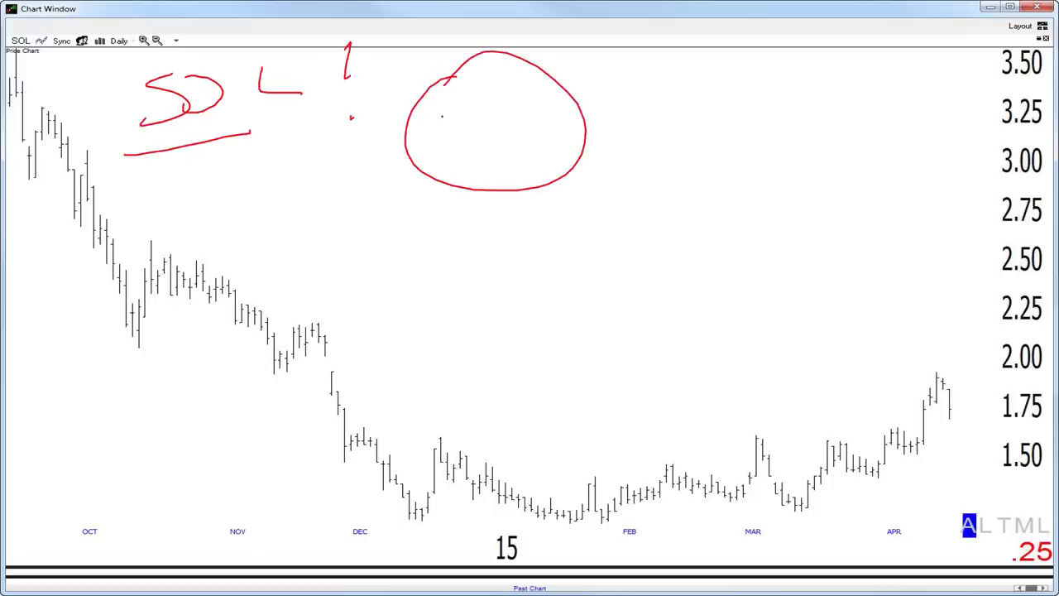
pyautogui.moveTo(443, 116)
pyautogui.mouseDown()
pyautogui.moveTo(496, 103)
pyautogui.moveTo(488, 106)
pyautogui.mouseUp()
pyautogui.moveTo(448, 174)
pyautogui.mouseDown()
pyautogui.moveTo(480, 145)
pyautogui.moveTo(500, 174)
pyautogui.mouseUp()
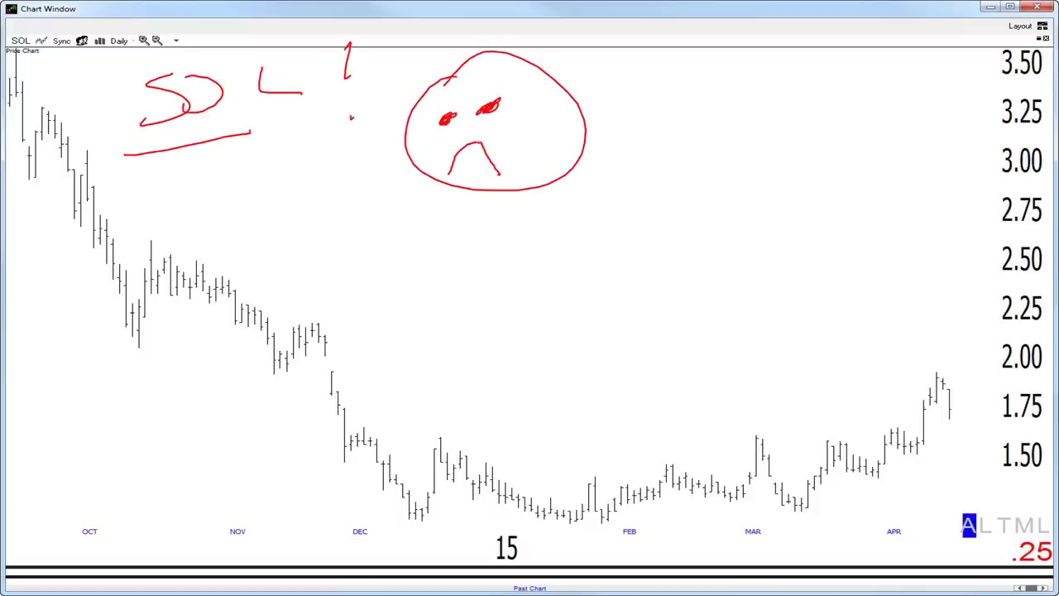
pyautogui.moveTo(350, 116); pyautogui.dragTo(354, 117)
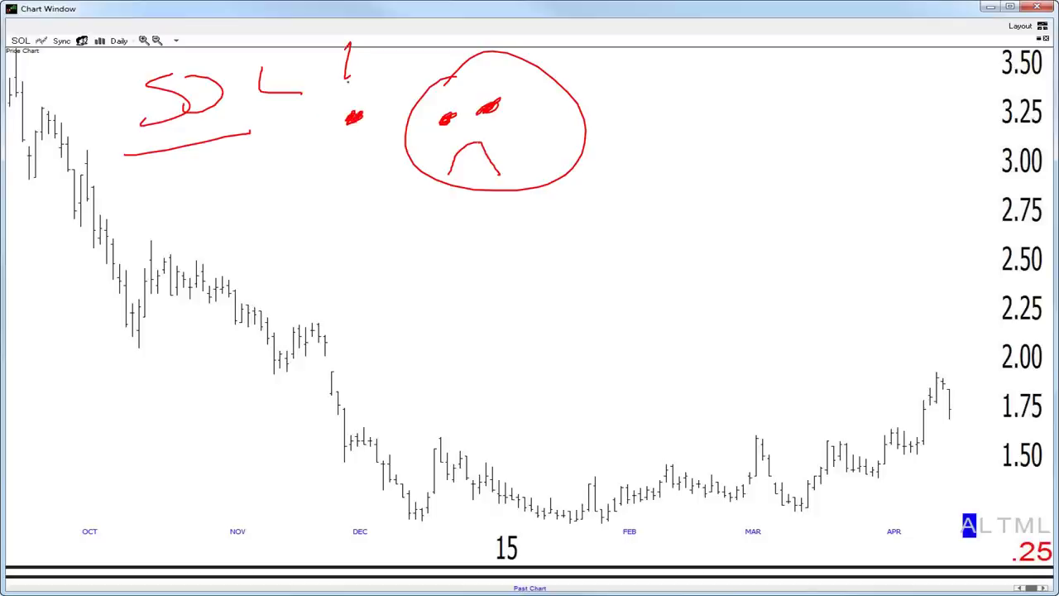
pyautogui.moveTo(347, 44); pyautogui.dragTo(341, 84)
pyautogui.moveTo(251, 130)
pyautogui.mouseDown()
pyautogui.moveTo(292, 122)
pyautogui.moveTo(268, 126)
pyautogui.mouseUp()
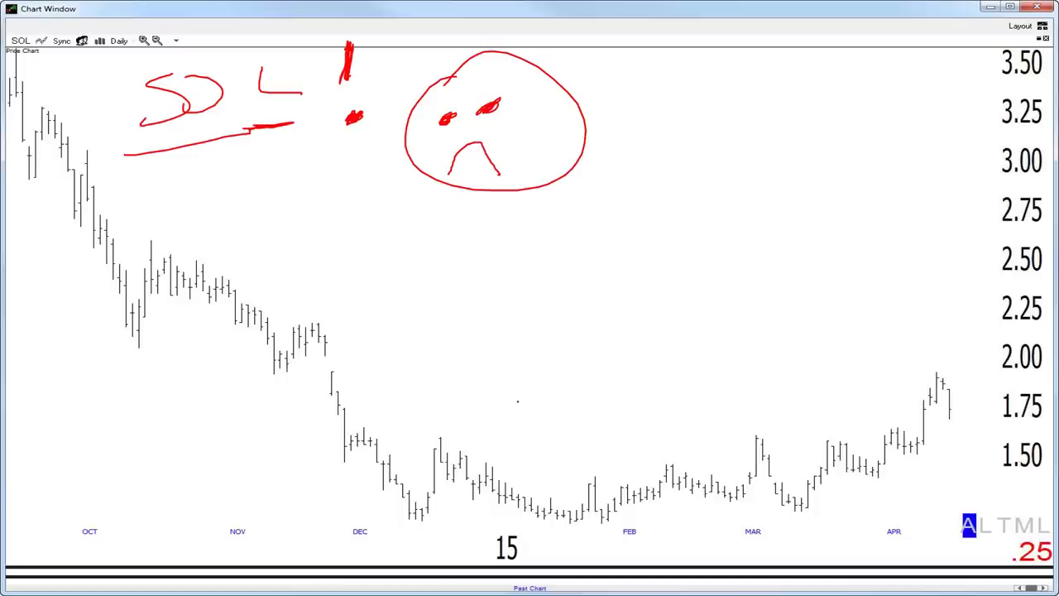
# Trace the broad rounded bottom beneath SOL's prices from November to April
pyautogui.moveTo(268, 360)
pyautogui.mouseDown()
pyautogui.moveTo(298, 406)
pyautogui.moveTo(364, 450)
pyautogui.moveTo(495, 508)
pyautogui.moveTo(662, 517)
pyautogui.moveTo(856, 488)
pyautogui.moveTo(910, 454)
pyautogui.moveTo(941, 387)
pyautogui.mouseUp()
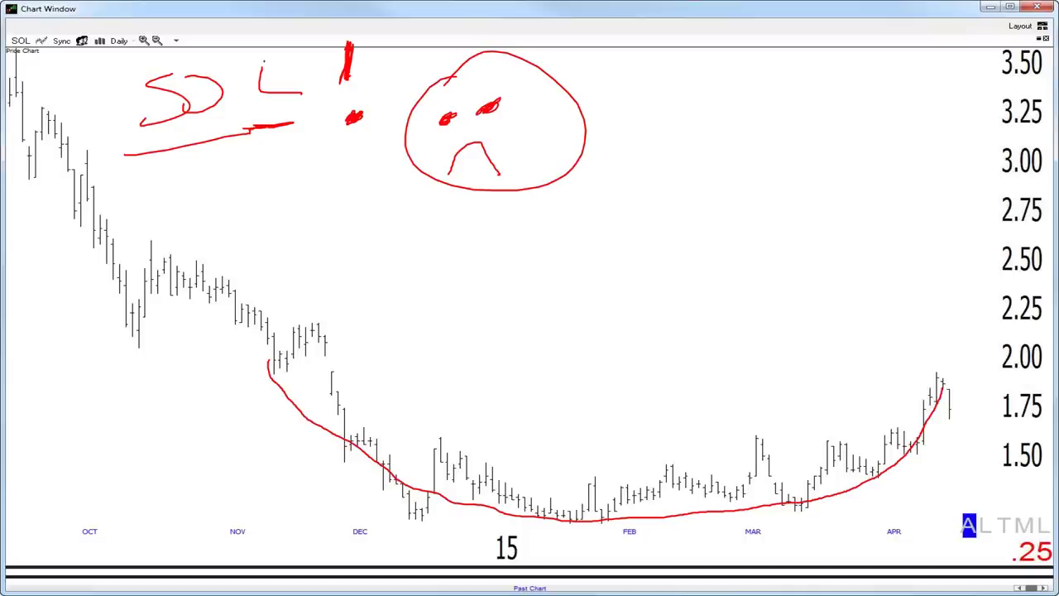
pyautogui.moveTo(174, 308)
pyautogui.mouseDown()
pyautogui.moveTo(225, 306)
pyautogui.moveTo(191, 314)
pyautogui.moveTo(205, 311)
pyautogui.mouseUp()
# Switch to the trade results table, circle the two SOL symbols and ring the total profit at the foot of the P/L column
pyautogui.hotkey('alt', 'Tab')
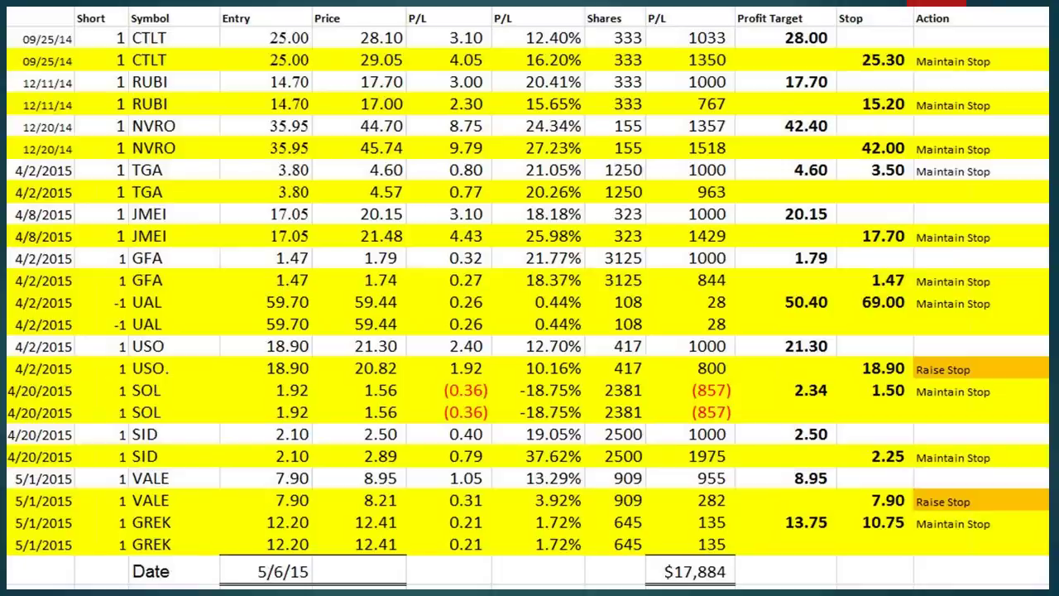
pyautogui.moveTo(122, 384)
pyautogui.mouseDown()
pyautogui.moveTo(160, 389)
pyautogui.moveTo(116, 379)
pyautogui.mouseUp()
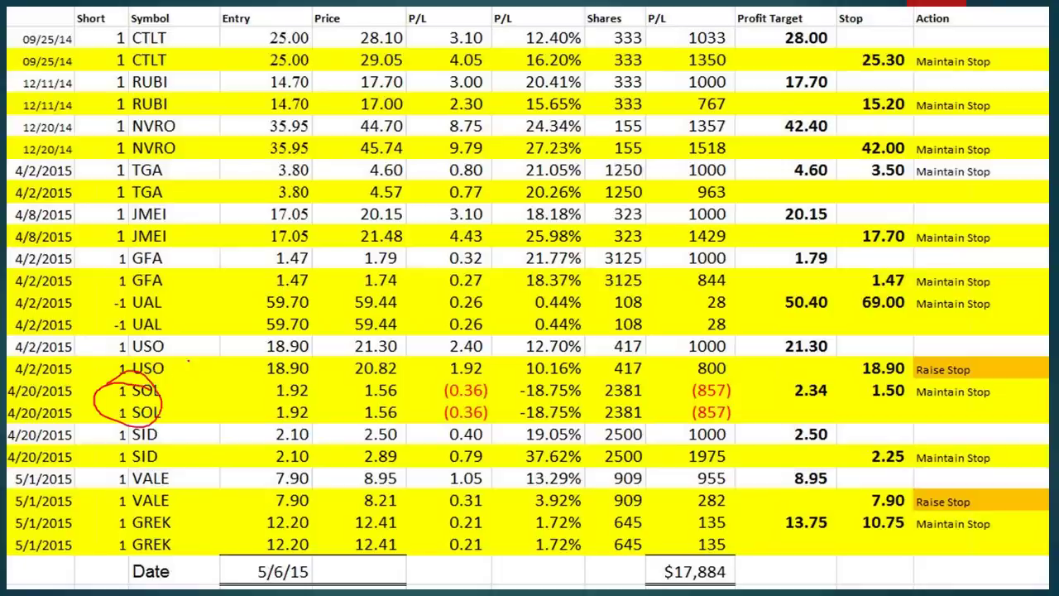
pyautogui.moveTo(644, 538)
pyautogui.mouseDown()
pyautogui.moveTo(661, 592)
pyautogui.moveTo(610, 556)
pyautogui.mouseUp()
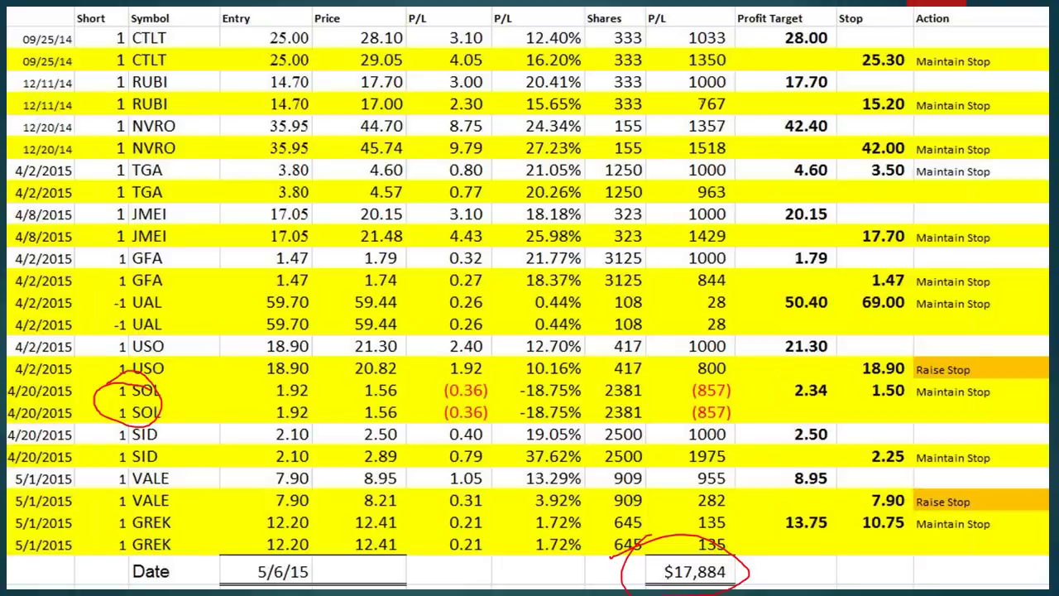
# Circle the second-lot profits of NVRO, CTLT and SID, draw an arrow to the total profit, and mark the VALE row
pyautogui.moveTo(732, 142)
pyautogui.mouseDown()
pyautogui.moveTo(703, 136)
pyautogui.moveTo(692, 161)
pyautogui.moveTo(731, 154)
pyautogui.moveTo(708, 135)
pyautogui.mouseUp()
pyautogui.moveTo(708, 43)
pyautogui.mouseDown()
pyautogui.moveTo(695, 73)
pyautogui.moveTo(736, 43)
pyautogui.moveTo(688, 46)
pyautogui.mouseUp()
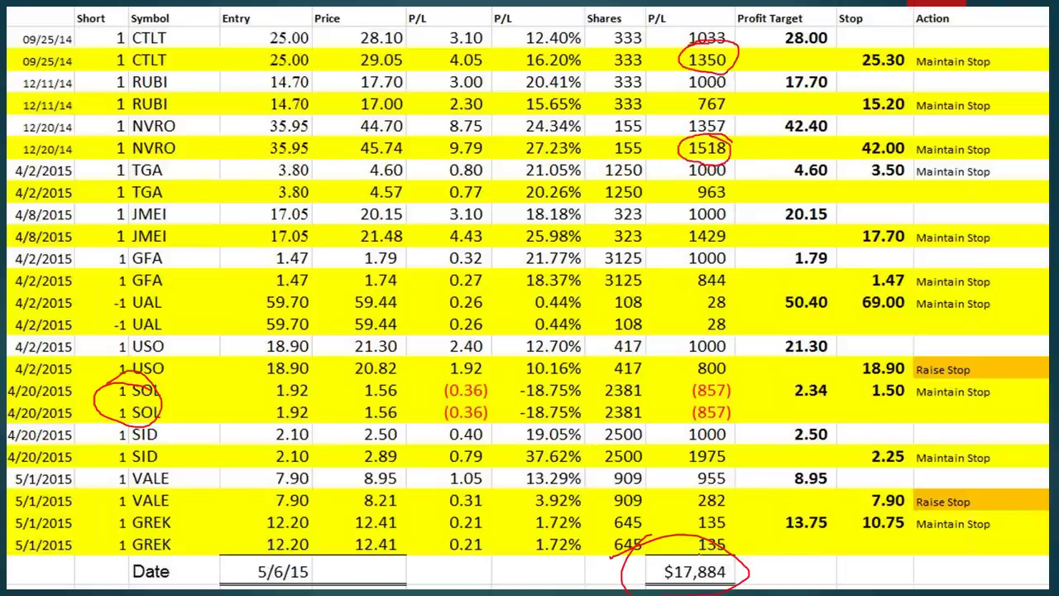
pyautogui.moveTo(830, 541)
pyautogui.mouseDown()
pyautogui.moveTo(745, 571)
pyautogui.moveTo(761, 556)
pyautogui.moveTo(764, 571)
pyautogui.mouseUp()
pyautogui.moveTo(718, 435)
pyautogui.mouseDown()
pyautogui.moveTo(675, 450)
pyautogui.moveTo(736, 462)
pyautogui.moveTo(728, 438)
pyautogui.mouseUp()
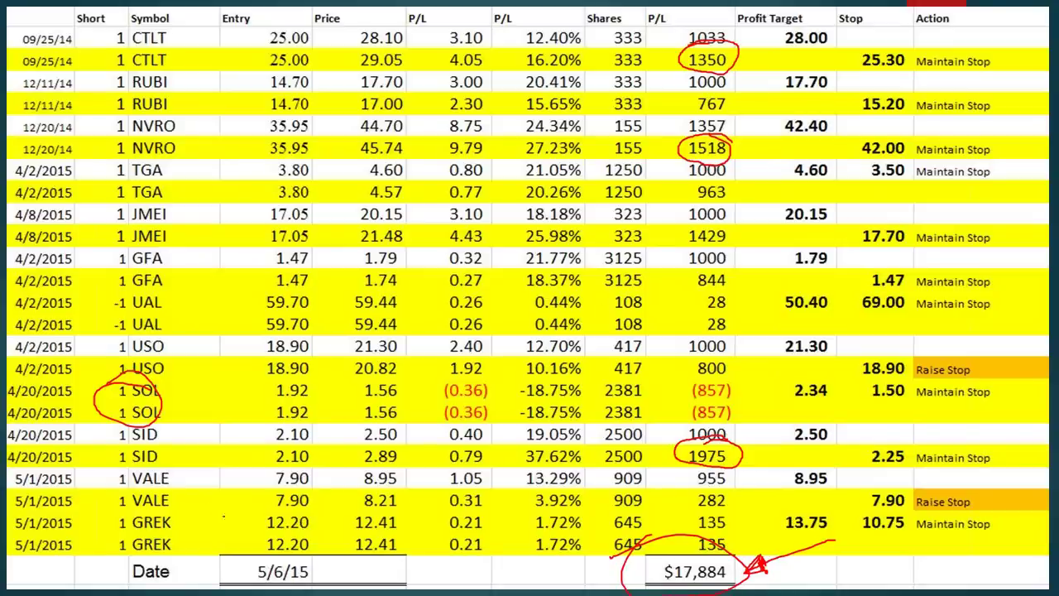
pyautogui.moveTo(206, 501)
pyautogui.mouseDown()
pyautogui.moveTo(101, 530)
pyautogui.moveTo(139, 566)
pyautogui.moveTo(198, 536)
pyautogui.moveTo(170, 499)
pyautogui.mouseUp()
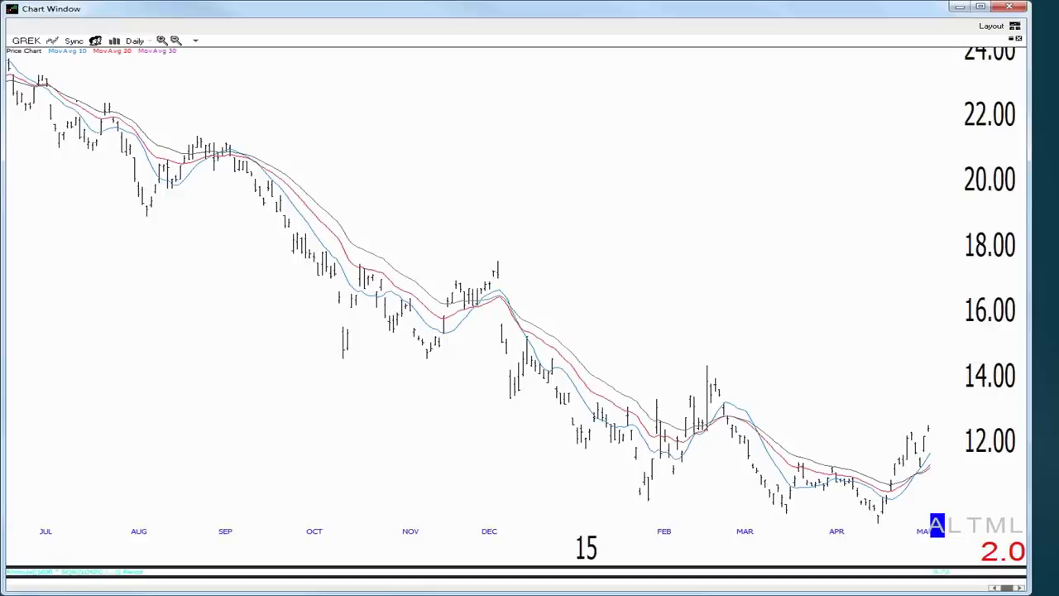
# Trace GREK's wave-like decline from July to March with a large arrowhead at its end, and clear the drawing
pyautogui.moveTo(75, 101)
pyautogui.mouseDown()
pyautogui.moveTo(341, 273)
pyautogui.moveTo(464, 267)
pyautogui.moveTo(513, 342)
pyautogui.moveTo(566, 385)
pyautogui.moveTo(666, 415)
pyautogui.moveTo(770, 476)
pyautogui.moveTo(760, 447)
pyautogui.moveTo(778, 476)
pyautogui.moveTo(695, 495)
pyautogui.moveTo(728, 376)
pyautogui.moveTo(711, 463)
pyautogui.moveTo(720, 388)
pyautogui.moveTo(725, 422)
pyautogui.moveTo(731, 389)
pyautogui.moveTo(716, 465)
pyautogui.moveTo(726, 450)
pyautogui.mouseUp()
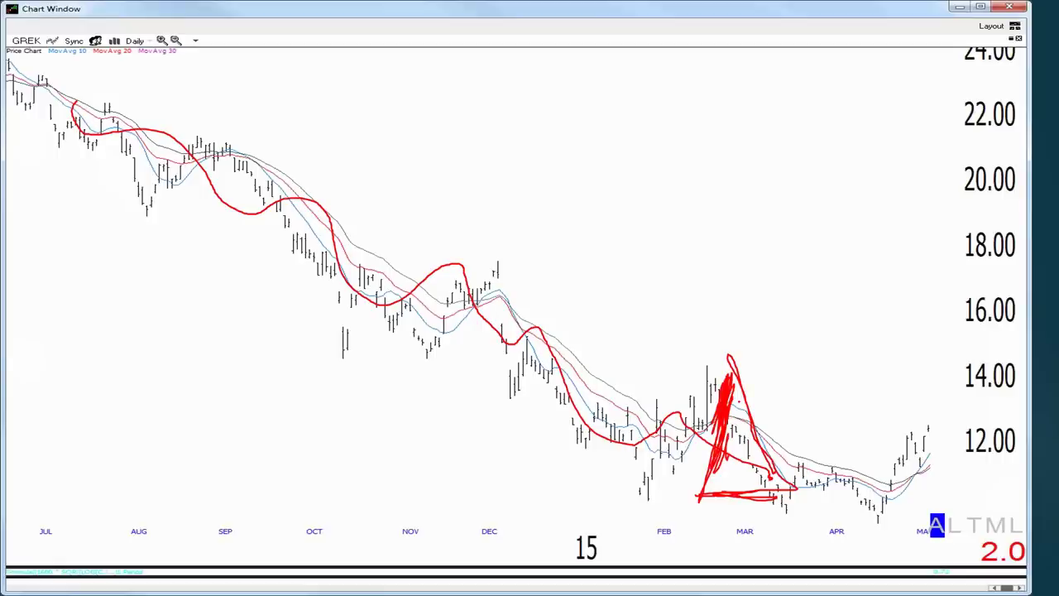
pyautogui.press('e')
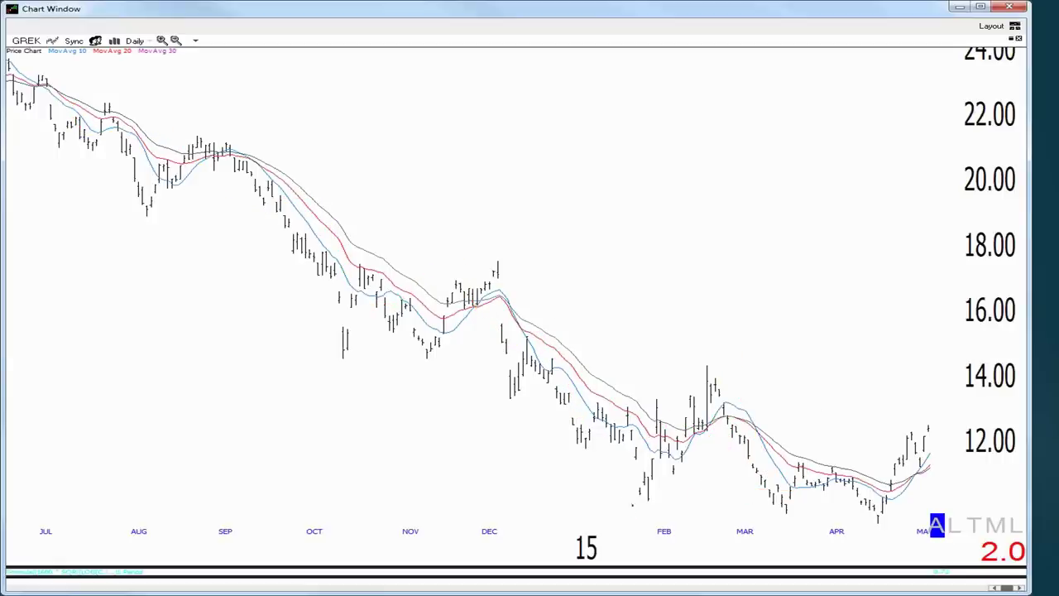
# Draw arcs beneath GREK's three successive lows in late January, March and April
pyautogui.moveTo(624, 495)
pyautogui.mouseDown()
pyautogui.moveTo(658, 505)
pyautogui.moveTo(678, 496)
pyautogui.mouseUp()
pyautogui.moveTo(751, 504); pyautogui.dragTo(802, 507)
pyautogui.moveTo(866, 517); pyautogui.dragTo(893, 516)
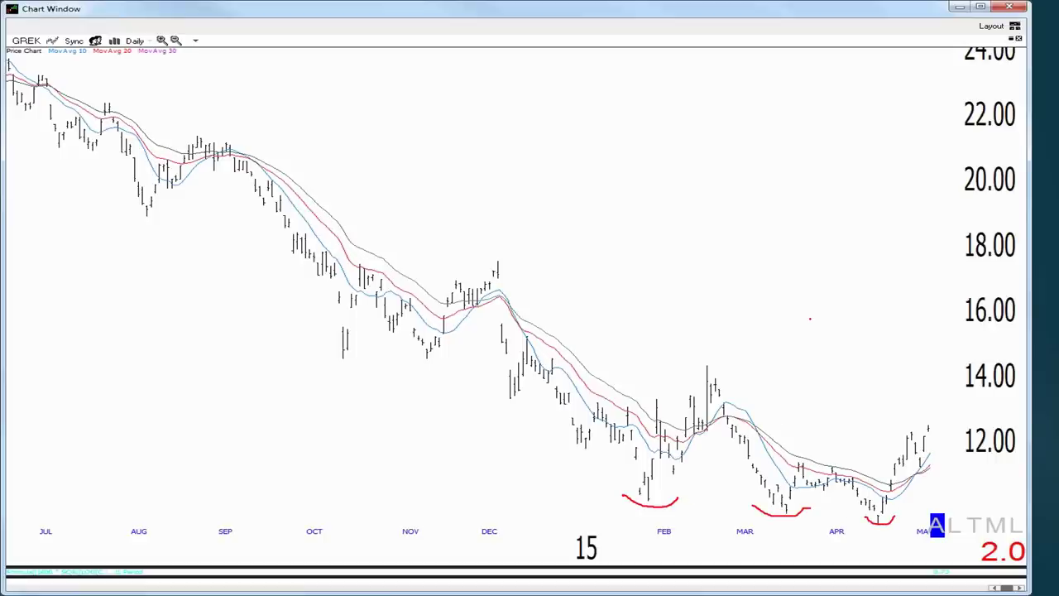